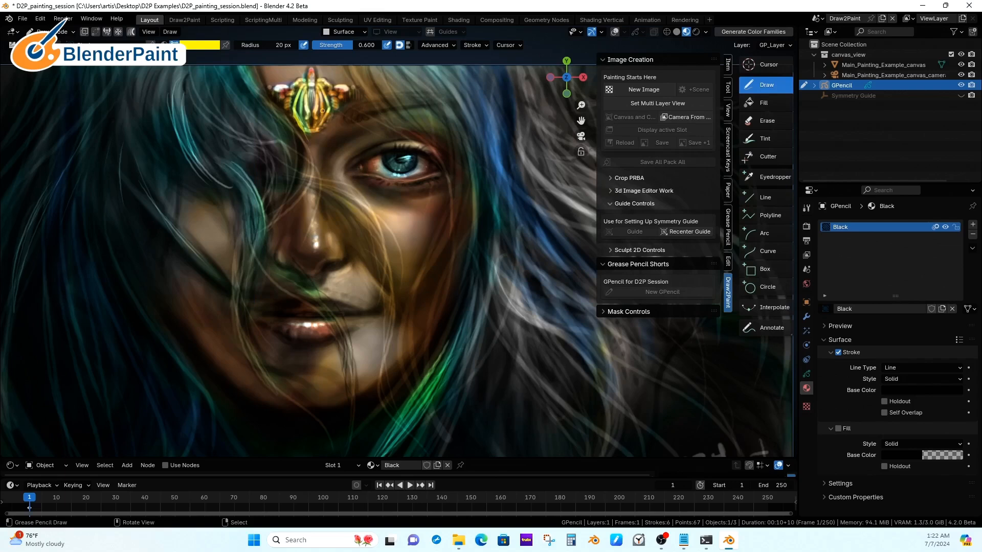
- Paint thin yellow hair strands with the 20 px brush from the forehead jewel down across the nose
left_click_drag(333, 104, 337, 102)
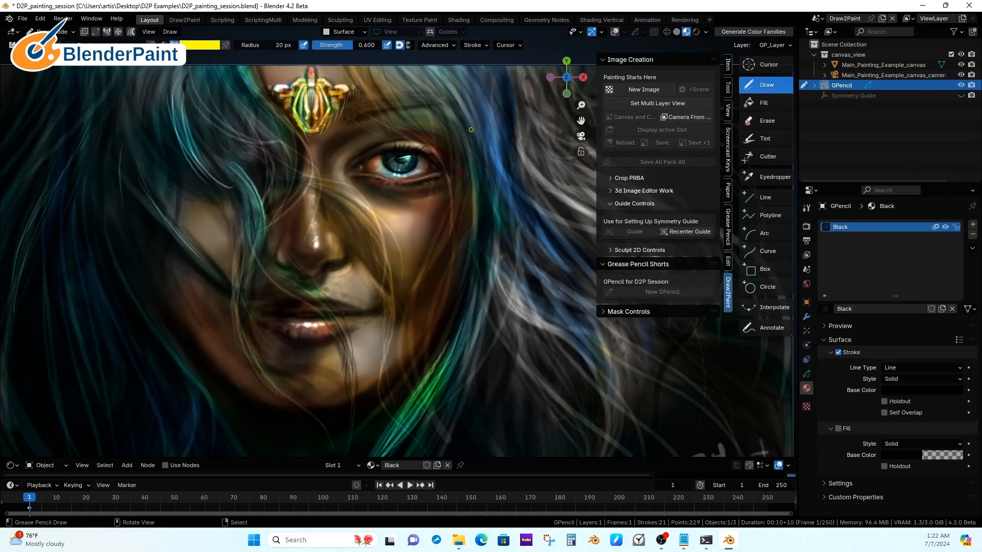
middle_click_drag(471, 129, 462, 169, "ctrl")
middle_click_drag(412, 208, 428, 194, "shift")
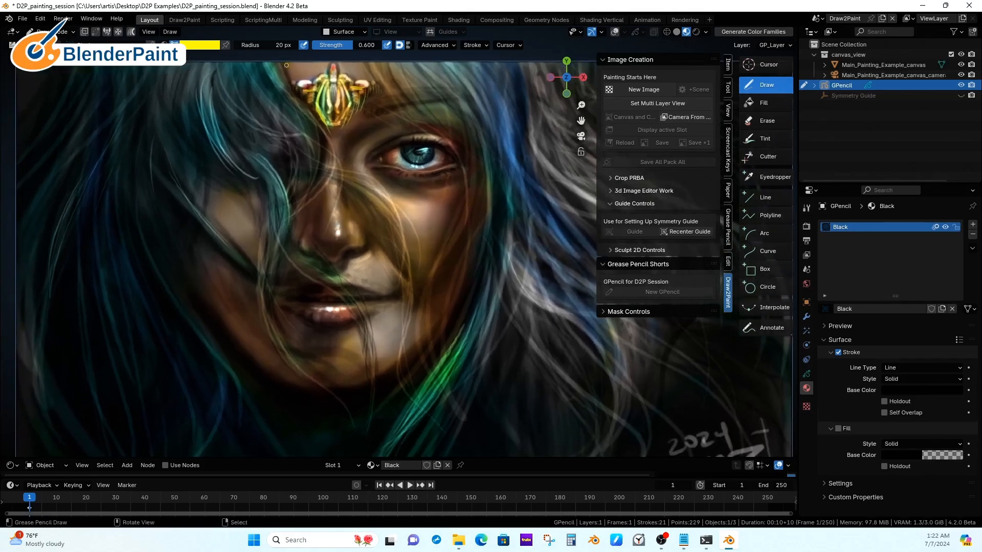
mouse_move(287, 65)
left_mouse_down()
mouse_move(315, 141)
mouse_move(299, 194)
mouse_move(267, 225)
left_mouse_up()
left_click_drag(318, 172, 288, 197)
left_click_drag(318, 158, 298, 200)
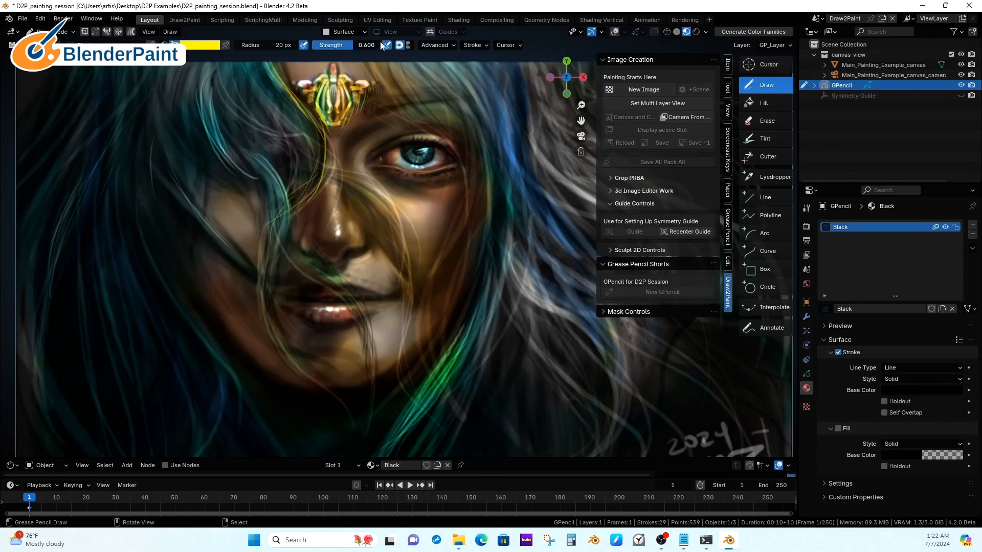
left_click(473, 46)
mouse_move(333, 148)
left_mouse_down()
mouse_move(302, 219)
mouse_move(313, 149)
left_mouse_up()
- Choose a dark teal from the palette and paint strands over the hair beside the covered half of the face
left_click(201, 47)
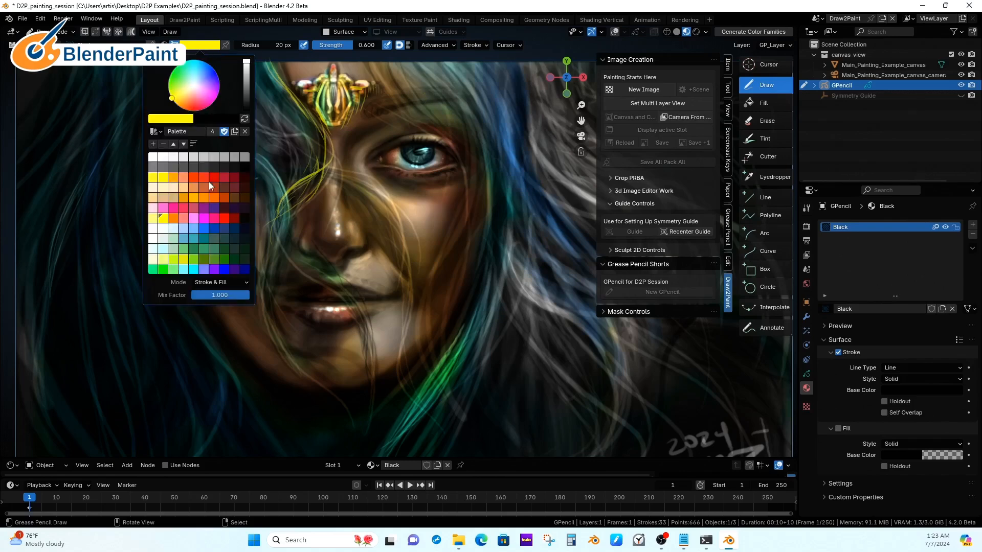
left_click(207, 238)
left_click(322, 162)
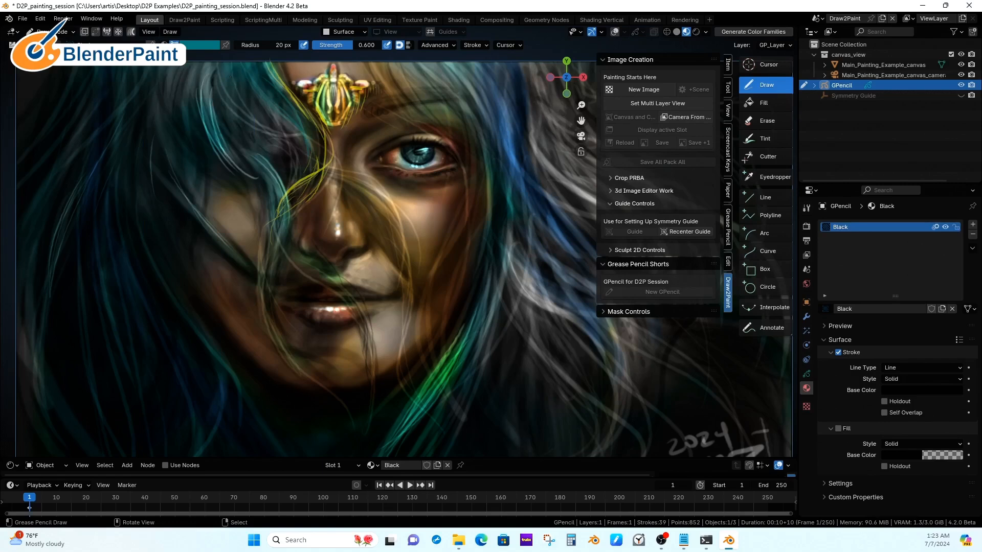
left_click_drag(238, 122, 258, 174)
left_click_drag(240, 128, 262, 179)
left_click_drag(245, 139, 263, 184)
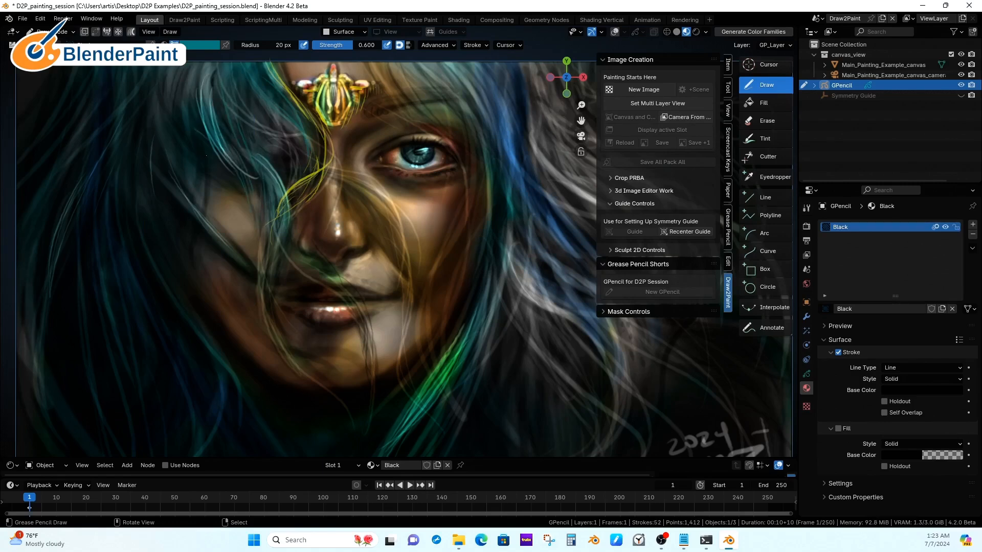
left_click_drag(175, 117, 186, 99)
mouse_move(182, 140)
left_mouse_down()
mouse_move(180, 91)
mouse_move(179, 148)
left_mouse_up()
- Brighten the teal brush colour and paint light strands through the outer teal hair and near the mouth
left_click(205, 46)
left_click_drag(246, 85, 246, 68)
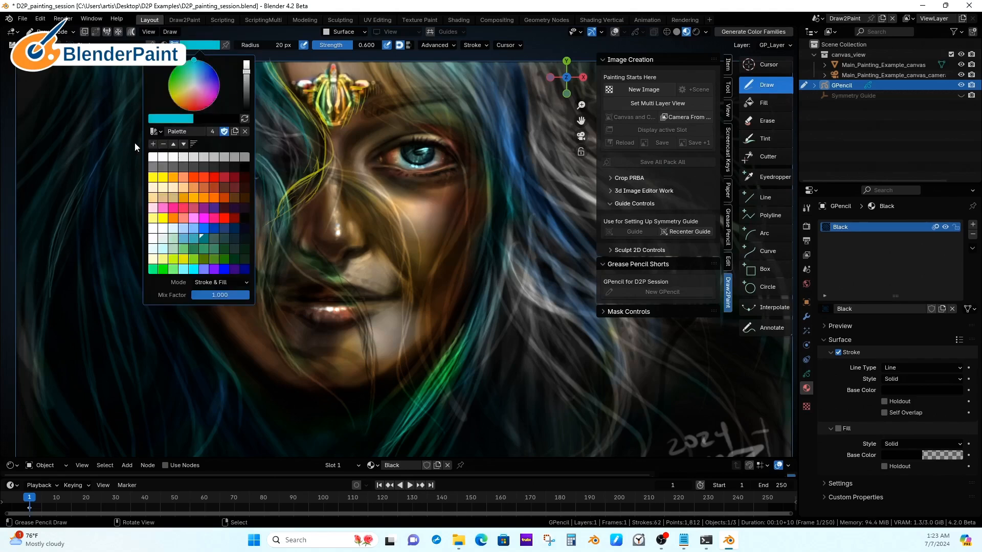
left_click_drag(155, 88, 158, 124)
mouse_move(156, 93)
left_mouse_down()
mouse_move(149, 134)
mouse_move(179, 215)
mouse_move(185, 210)
left_mouse_up()
left_click_drag(171, 187, 229, 246)
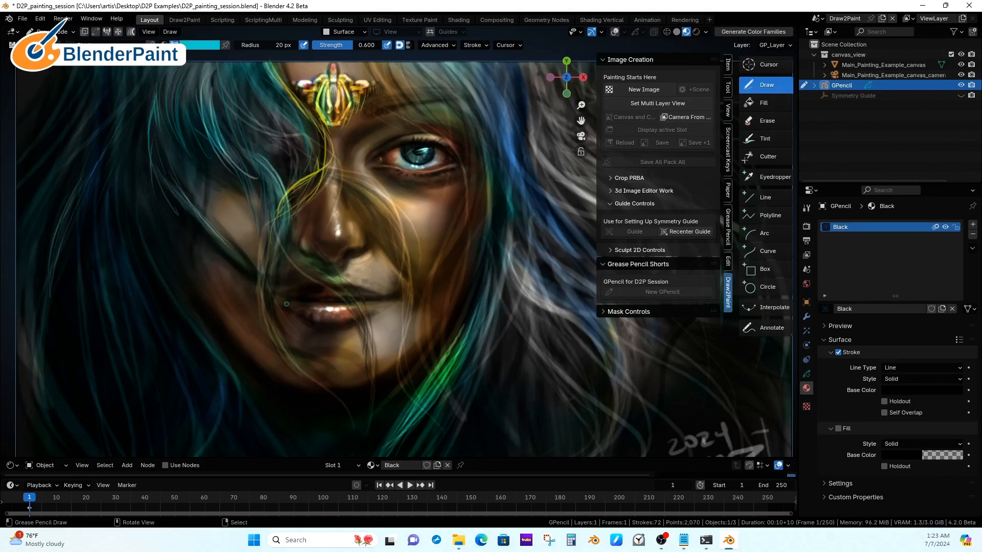
left_click_drag(260, 296, 288, 361)
left_click_drag(119, 241, 128, 274)
left_click_drag(112, 204, 127, 297)
- Set the brush radius to 31 px and paint long bright teal strands down the outer hair and one on the cheek
key("f")
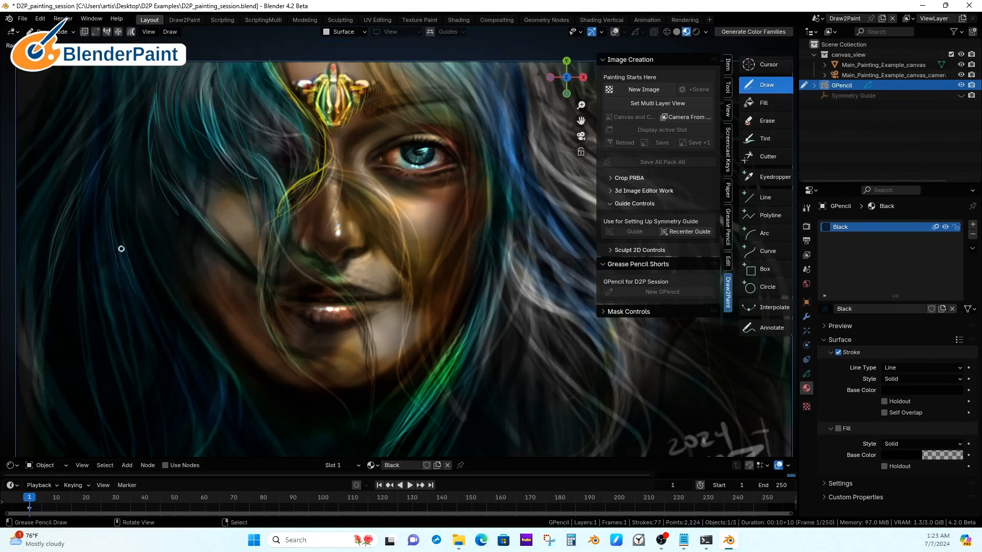
left_click(127, 247)
left_click_drag(110, 183, 137, 304)
left_click_drag(119, 217, 163, 337)
left_click(129, 274)
left_click_drag(138, 299, 191, 411)
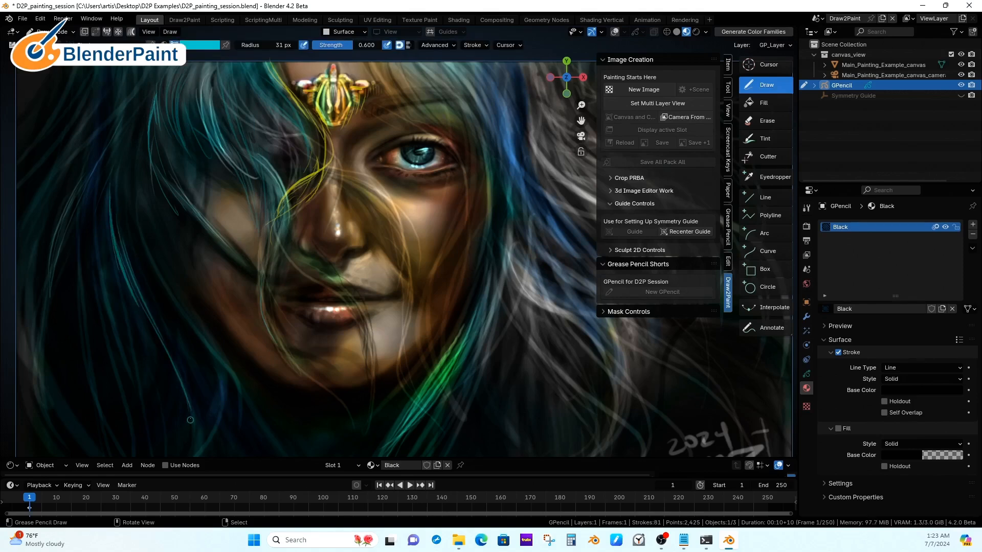
left_click_drag(471, 199, 452, 221)
- Switch the brush to dark orange and paint strands along the edge of the cheek below the visible eye
left_click(217, 48)
left_click(224, 198)
mouse_move(478, 165)
left_mouse_down()
mouse_move(473, 252)
mouse_move(433, 361)
left_mouse_up()
left_click_drag(485, 213, 452, 292)
left_click_drag(472, 245, 443, 358)
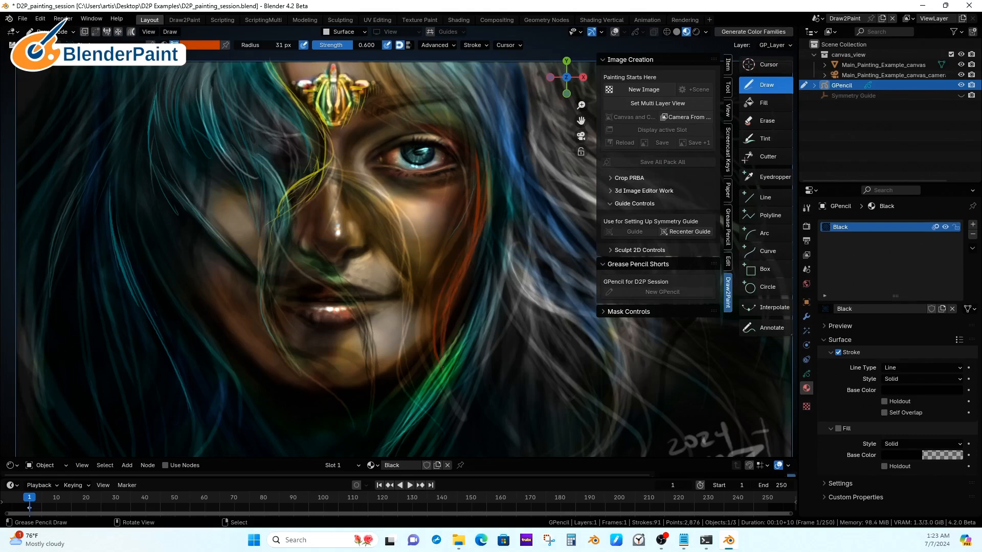
- Reduce the brush radius to 19 px and dab small orange flecks in the lower iris
scroll(500, 179, "up", 6)
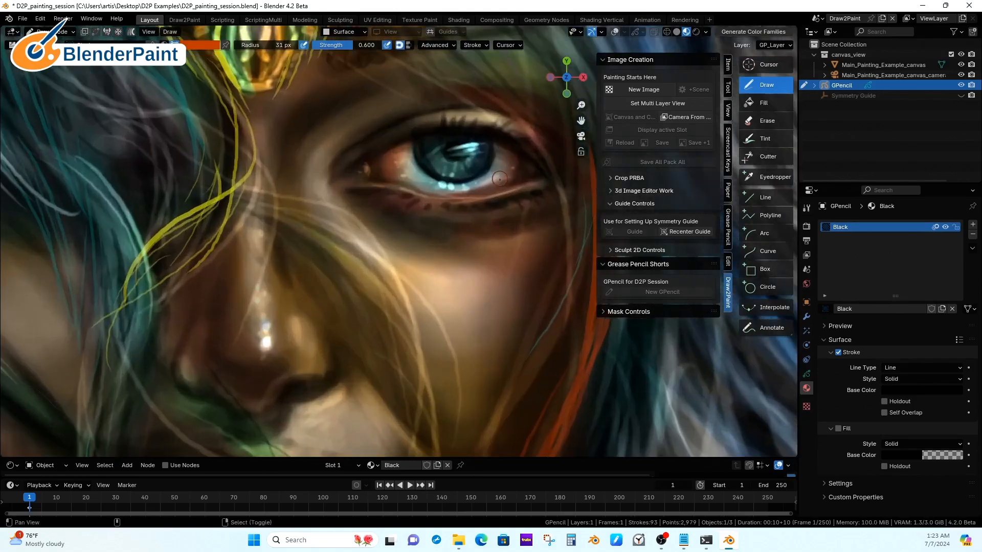
mouse_move(500, 179)
middle_mouse_down("shift")
mouse_move(530, 216)
mouse_move(529, 194)
middle_mouse_up("shift")
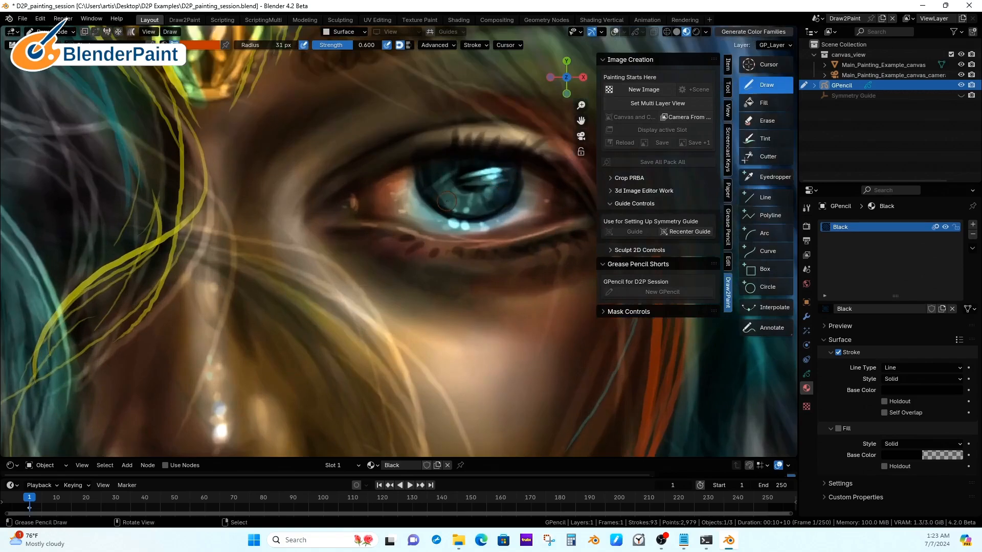
key("f")
left_click(448, 200)
left_click(452, 205)
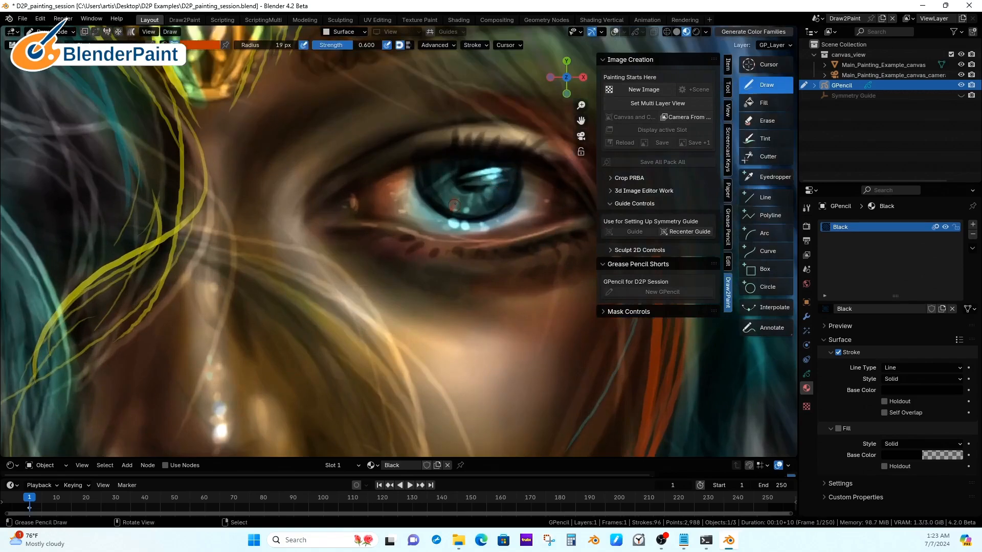
left_click(464, 207)
left_click(463, 206)
left_click(462, 205)
- Pick a yellow from the palette and paint short flecks across the lower half of the iris
left_click(208, 45)
left_click(190, 259)
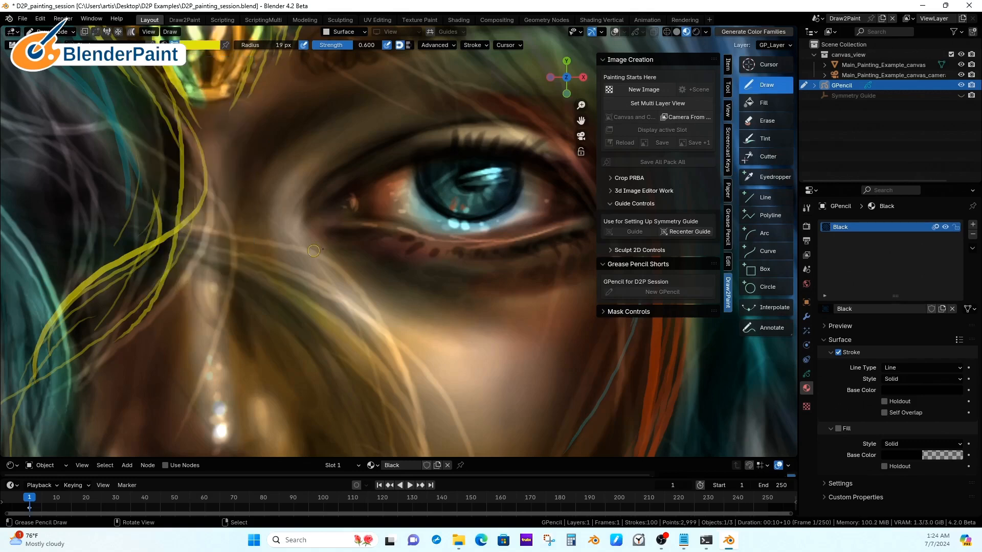
left_click(450, 192)
left_click(441, 200)
left_click(452, 196)
left_click(460, 193)
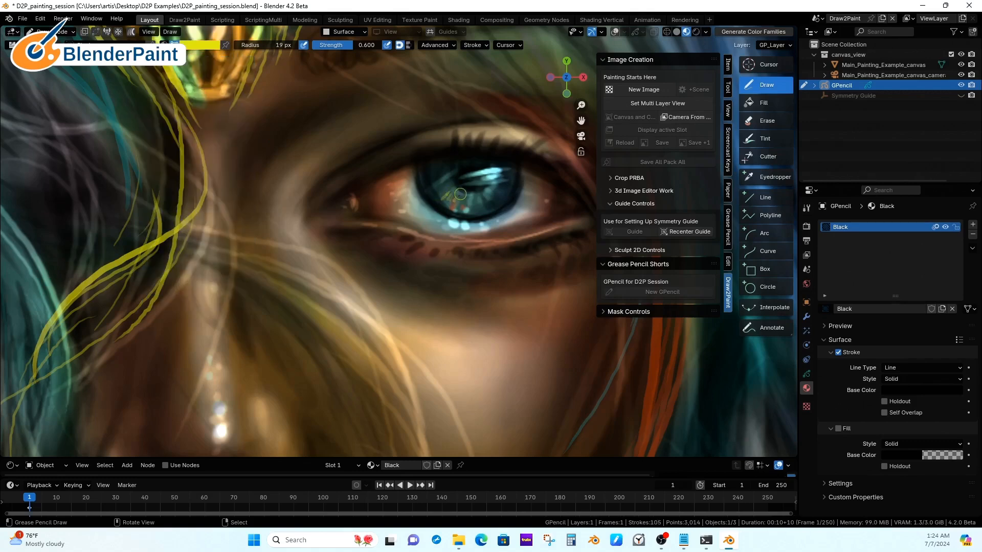
left_click(463, 195)
left_click_drag(481, 193, 492, 199)
mouse_move(487, 197)
left_mouse_down()
mouse_move(492, 207)
mouse_move(479, 209)
left_mouse_up()
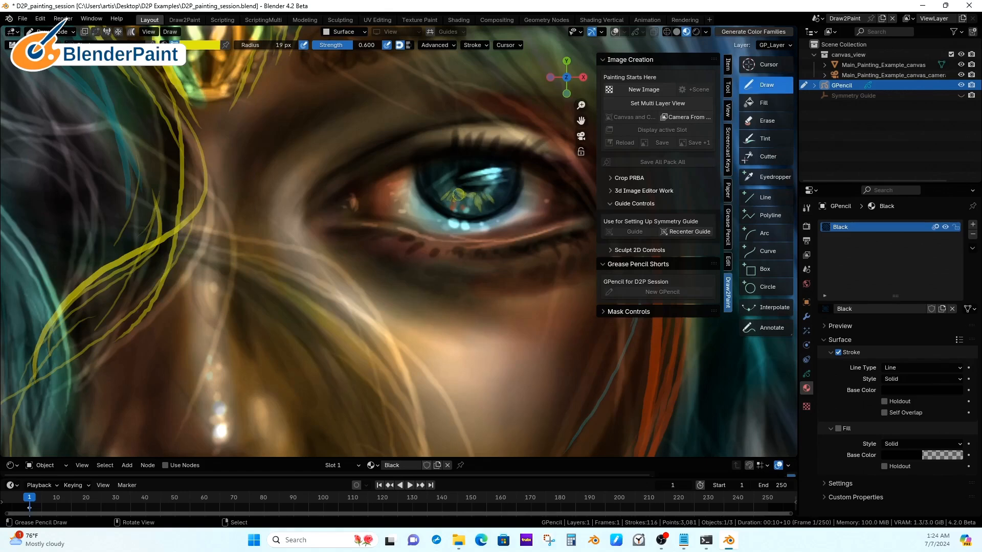
- Pick bright cyan from the palette and paint fine highlight strokes around the pupil and lower iris
left_click(202, 45)
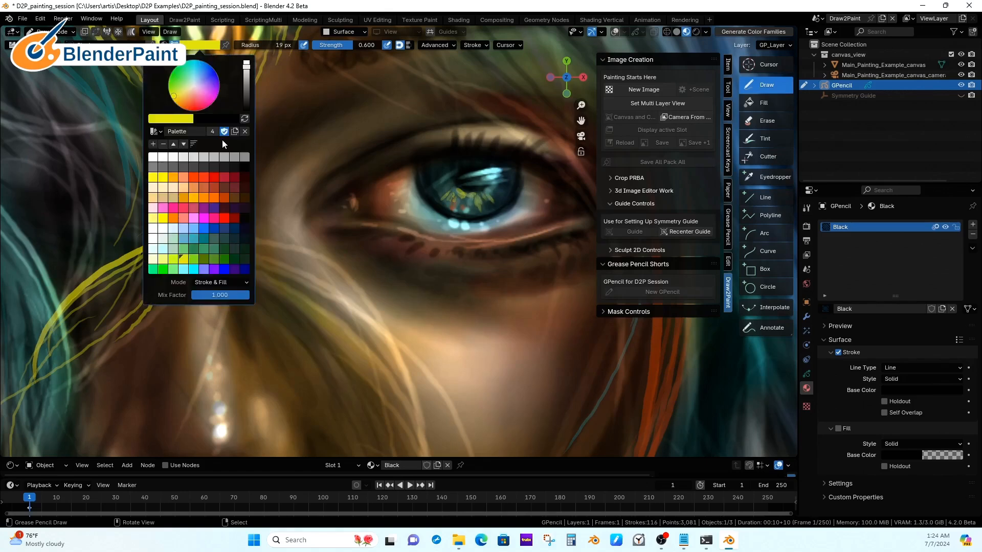
left_click(196, 269)
left_click_drag(460, 194, 458, 200)
left_click_drag(453, 195, 454, 194)
left_click_drag(441, 187, 445, 186)
left_click_drag(450, 175, 434, 189)
left_click_drag(435, 190, 440, 202)
left_click_drag(441, 203, 452, 204)
left_click_drag(453, 206, 478, 203)
left_click_drag(480, 206, 486, 198)
left_click_drag(487, 206, 492, 200)
left_click_drag(494, 201, 497, 196)
- Render the painting together with its grease pencil strokes
scroll(530, 190, "down", 10)
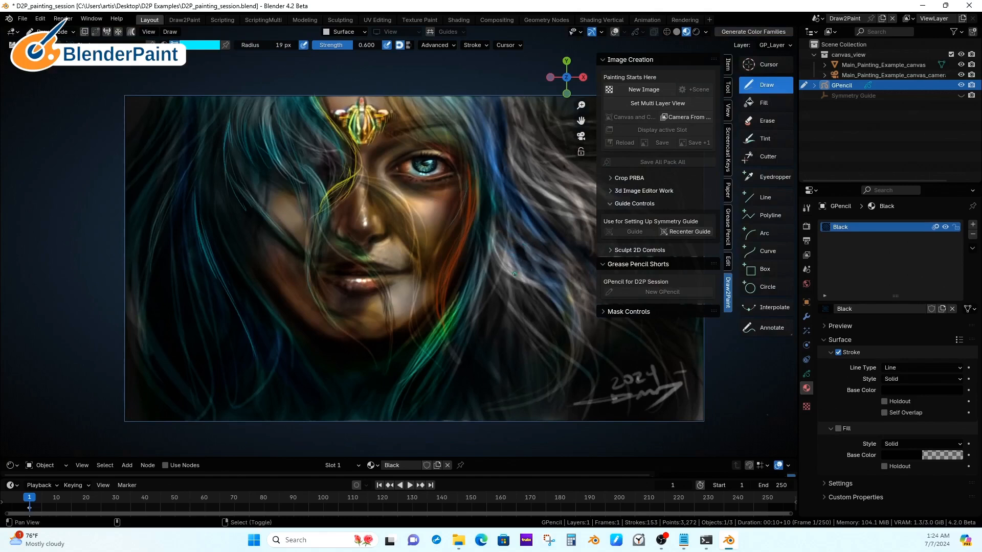
left_click_drag(523, 246, 526, 241, "alt+shift")
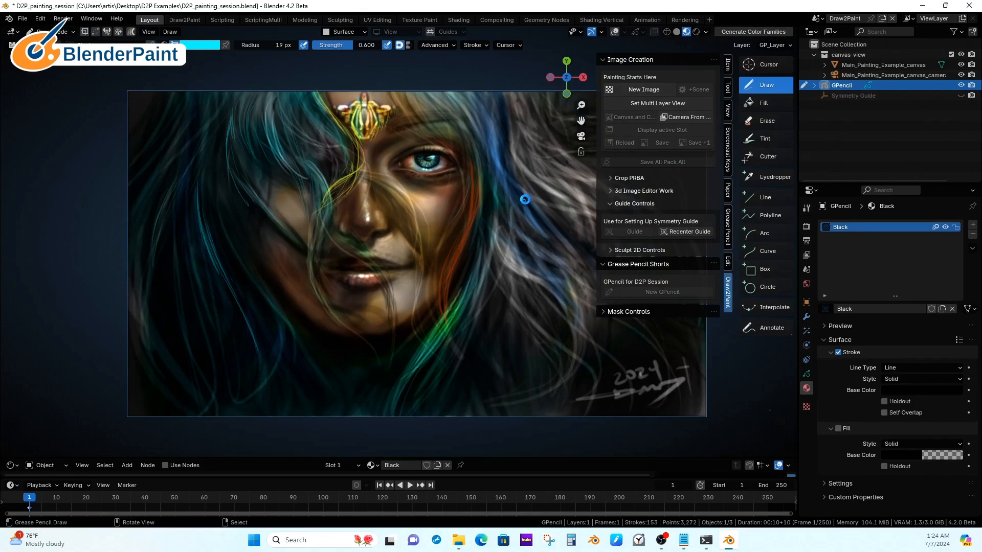
key("F12")
middle_click_drag(618, 212, 628, 181, "ctrl")
scroll(501, 170, "up", 2)
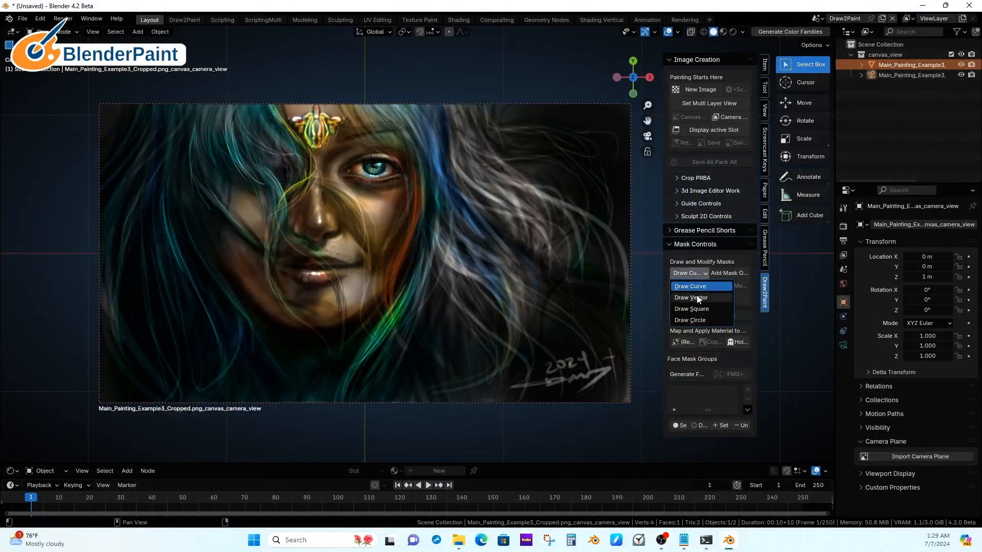
- Add a Draw Circle mask object and fit it over the iris by scaling it down and moving it
left_click(706, 320)
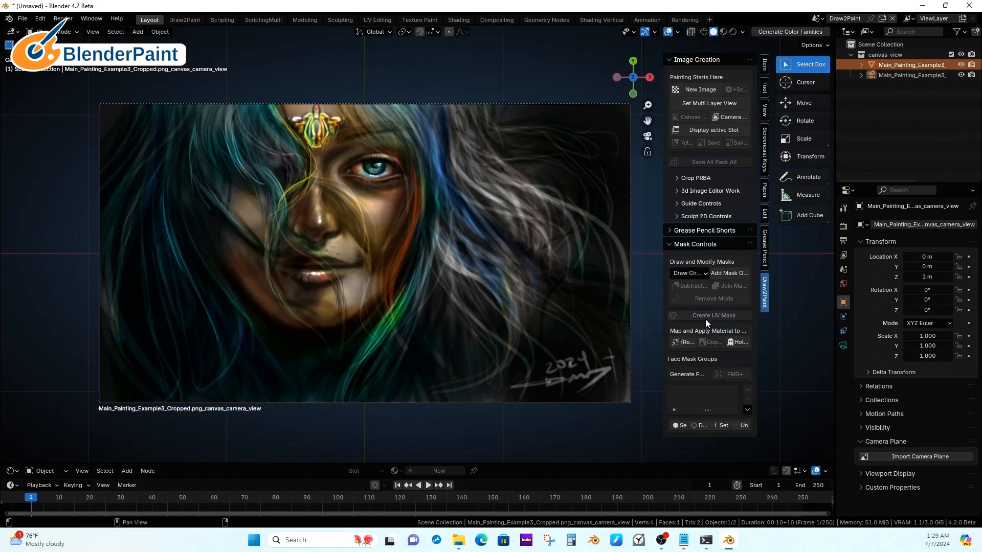
left_click(733, 275)
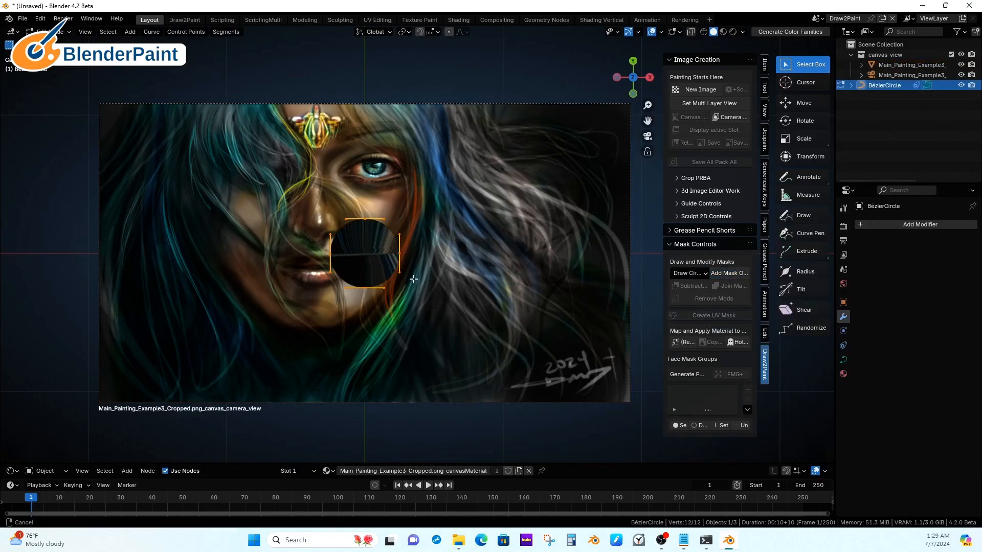
scroll(432, 261, "up", 2)
scroll(433, 261, "up", 1)
middle_click_drag(441, 252, 502, 305, "shift")
key("s")
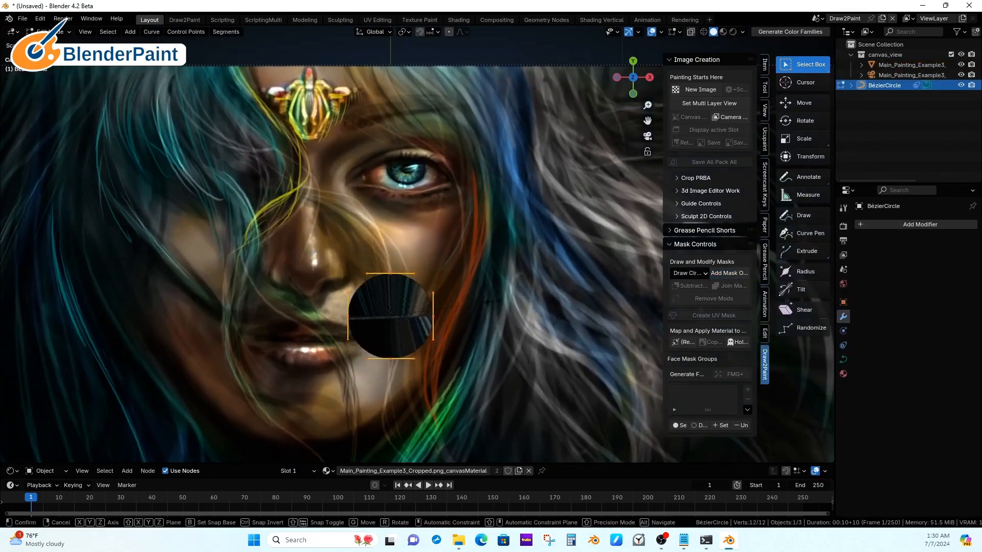
left_click(429, 318)
key("g")
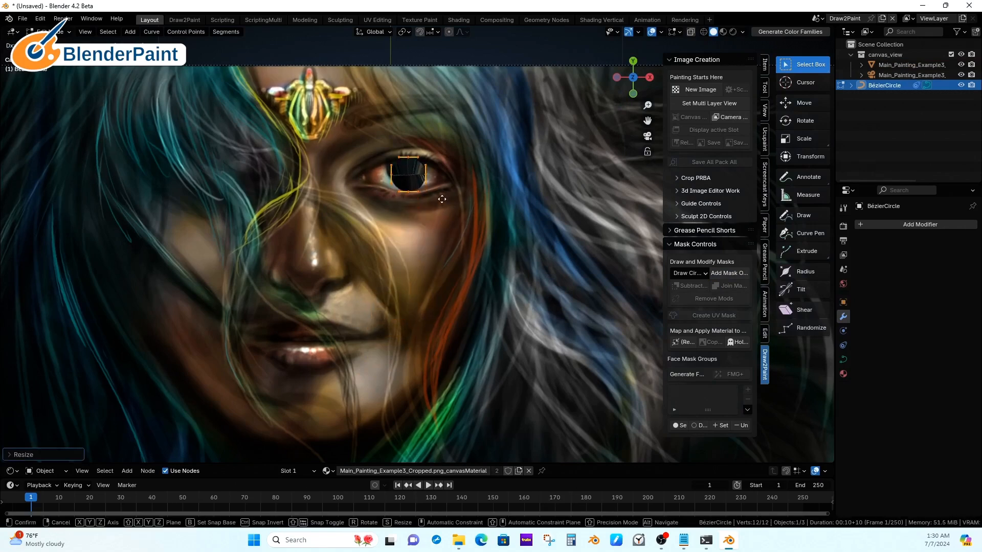
left_click(443, 200)
- Stretch the circle's top handle toward the inner eye corner and move its left point outward along the iris edge
scroll(442, 200, "up", 6)
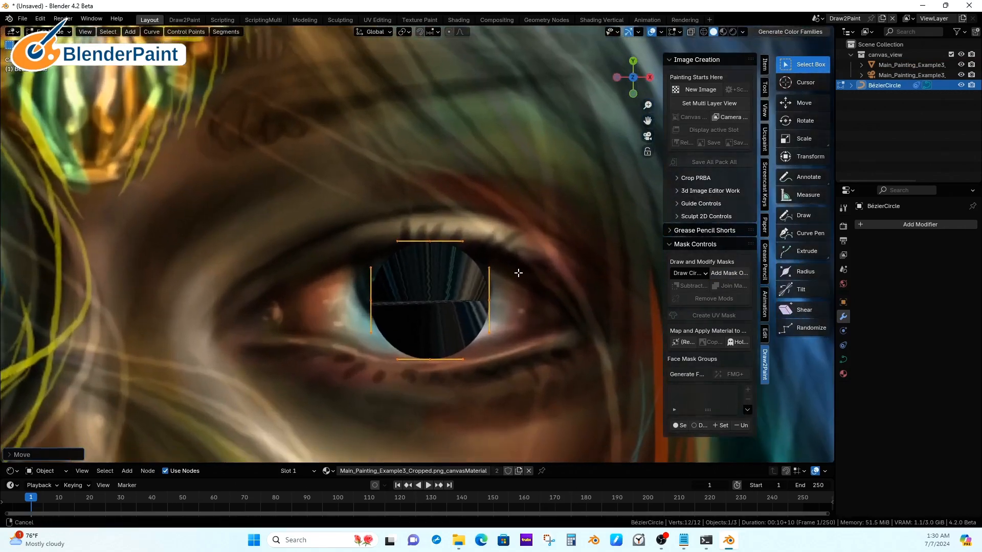
left_click(431, 240)
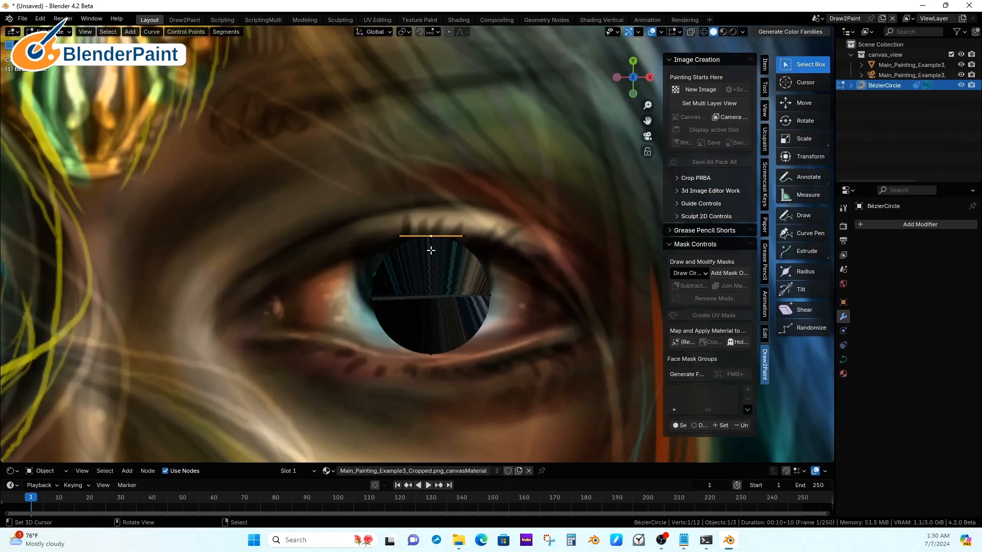
right_click(398, 238)
key("g")
left_click(383, 252)
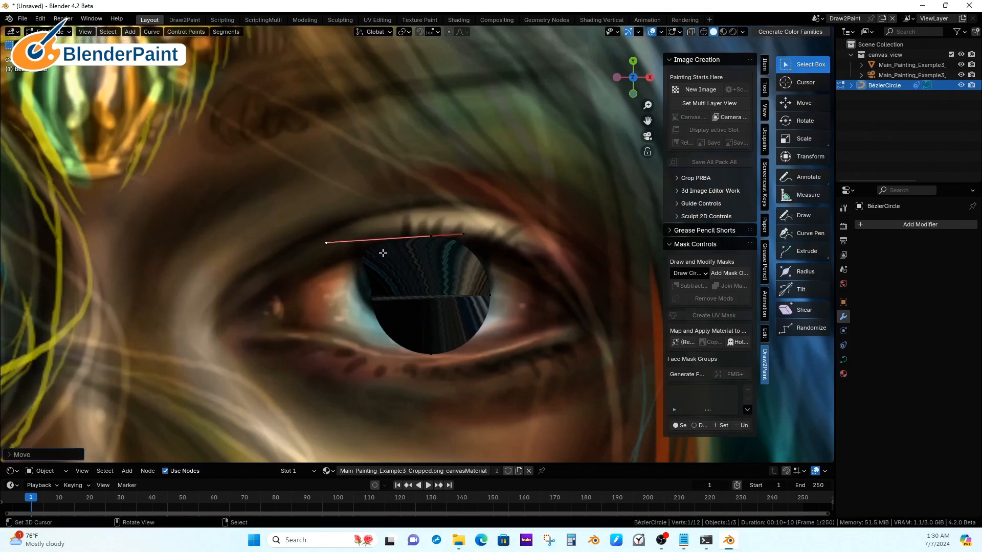
right_click(382, 295)
key("g")
left_click(370, 283)
- Raise the circle's bottom point to the iris's lower edge and align its right point with the iris's outer edge
right_click(430, 347)
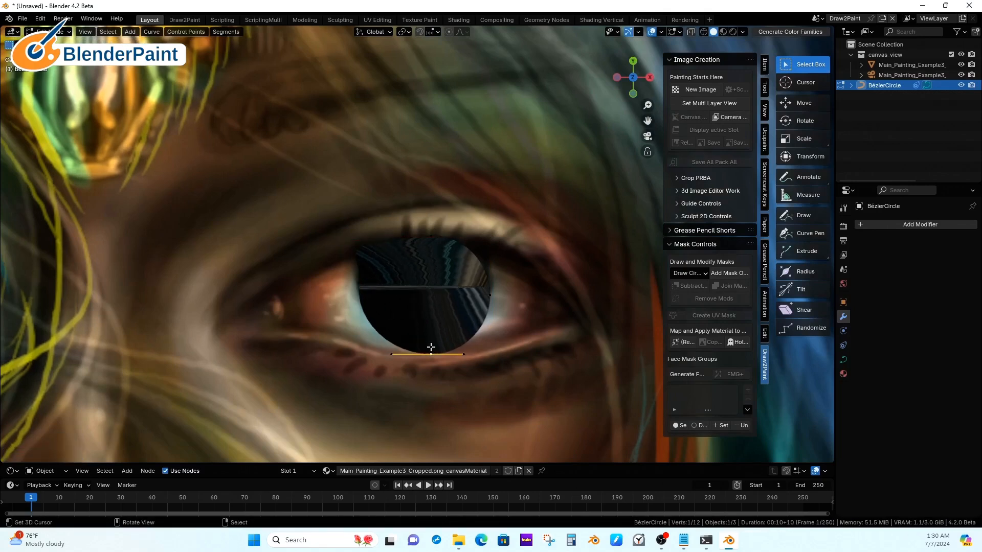
key("g")
left_click(421, 319)
right_click(489, 292)
key("g")
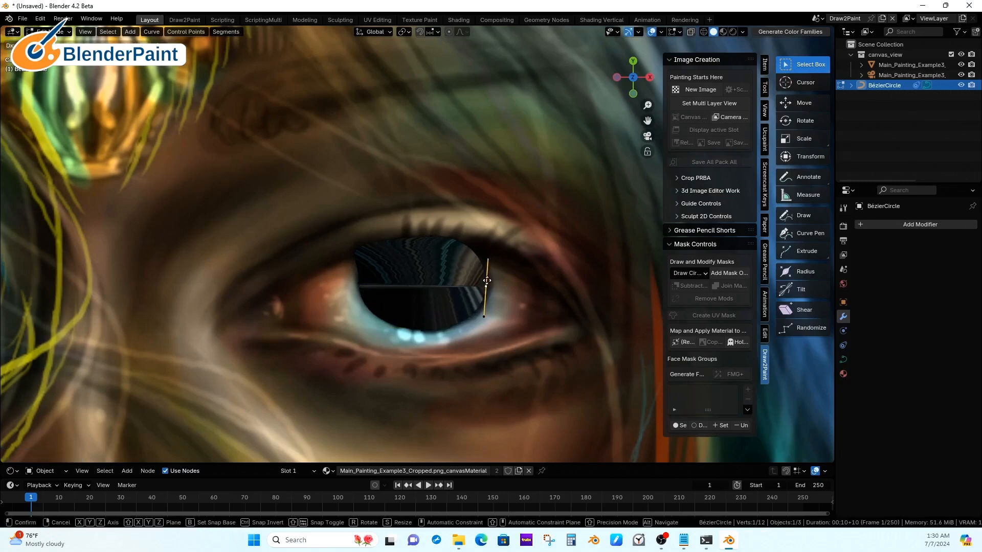
left_click(491, 282)
- Shift the mask curve's top point to the right under the eyelid and shorten its left handle
right_click(431, 235)
key("g")
left_click(462, 235)
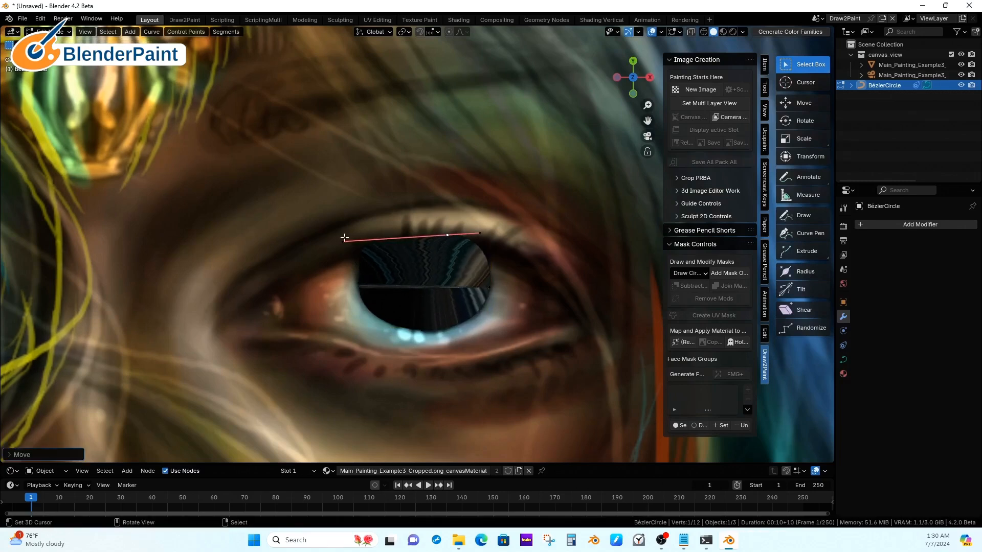
right_click(345, 238)
key("g")
left_click(415, 232)
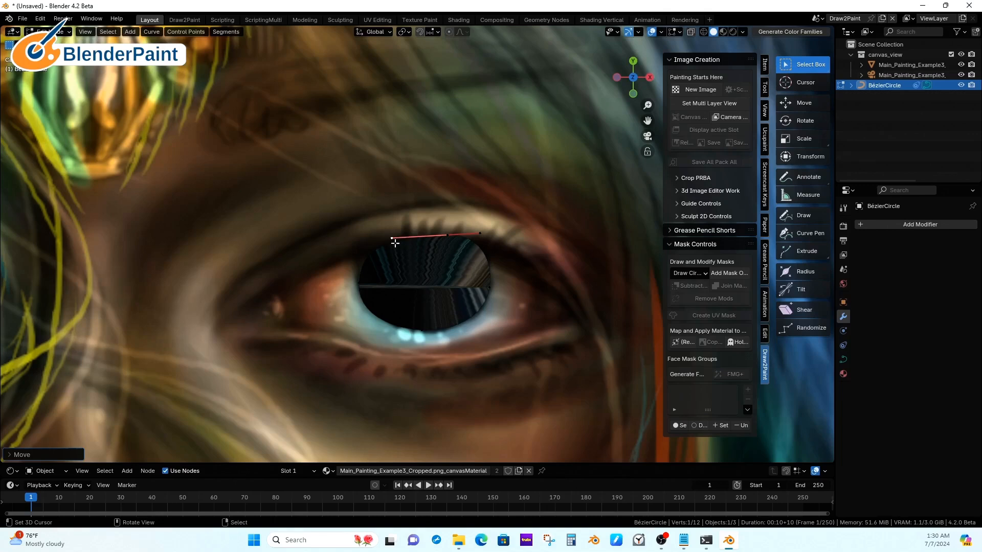
- Subdivide the mask curve segment between its top point and its left point
right_click(443, 238)
right_click(369, 283, "shift")
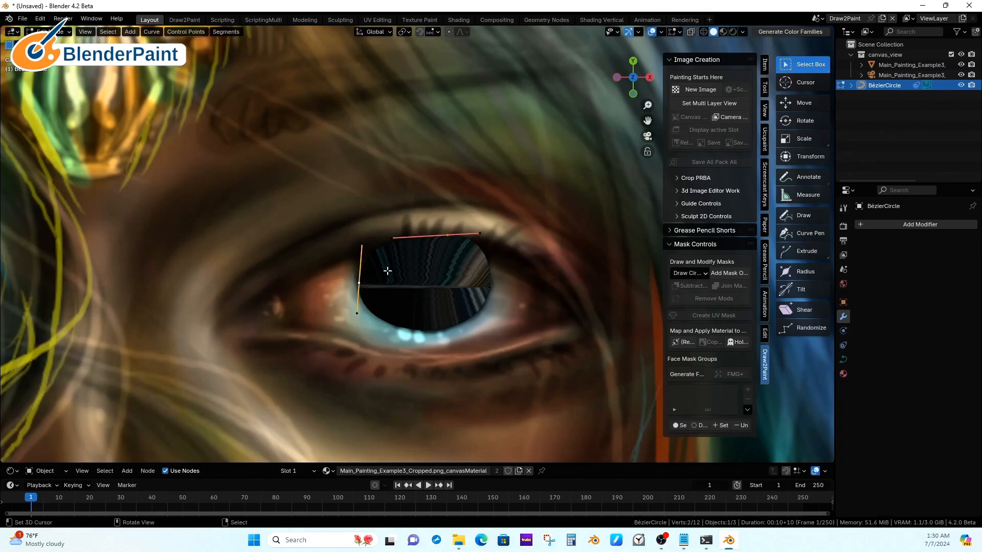
key("w")
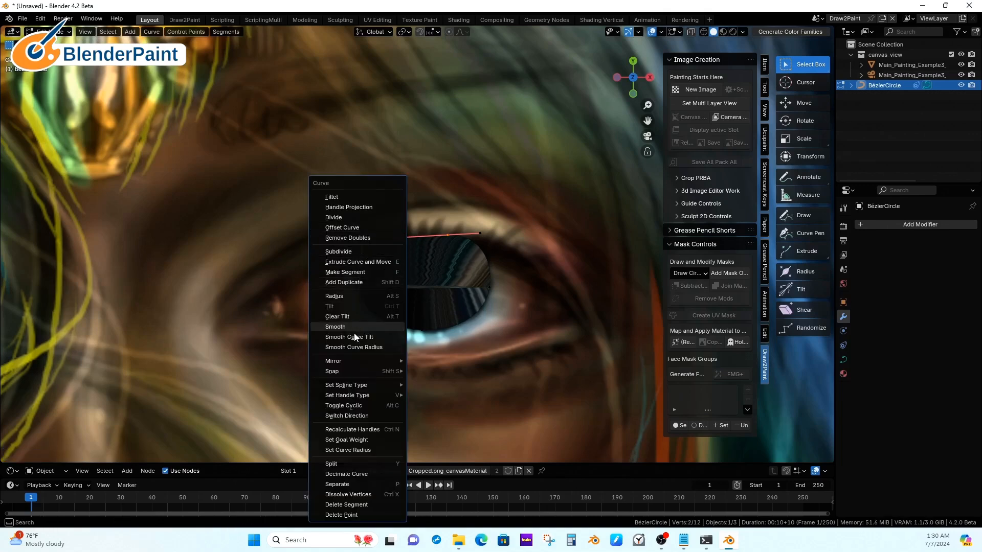
mouse_move(356, 373)
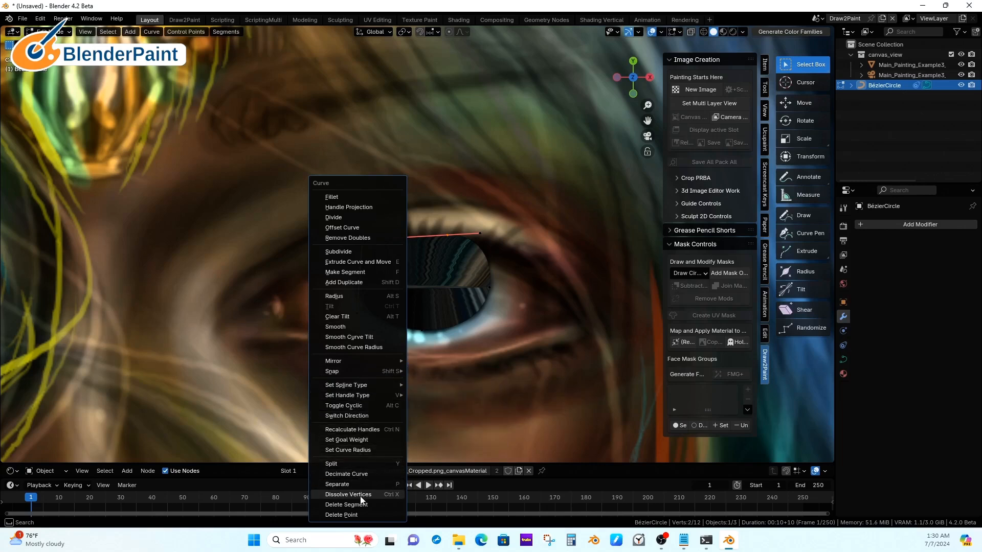
left_click(351, 252)
- Move the new upper-left point out to where the iris meets the eyelid and adjust its handles to follow the lid
left_click(384, 246)
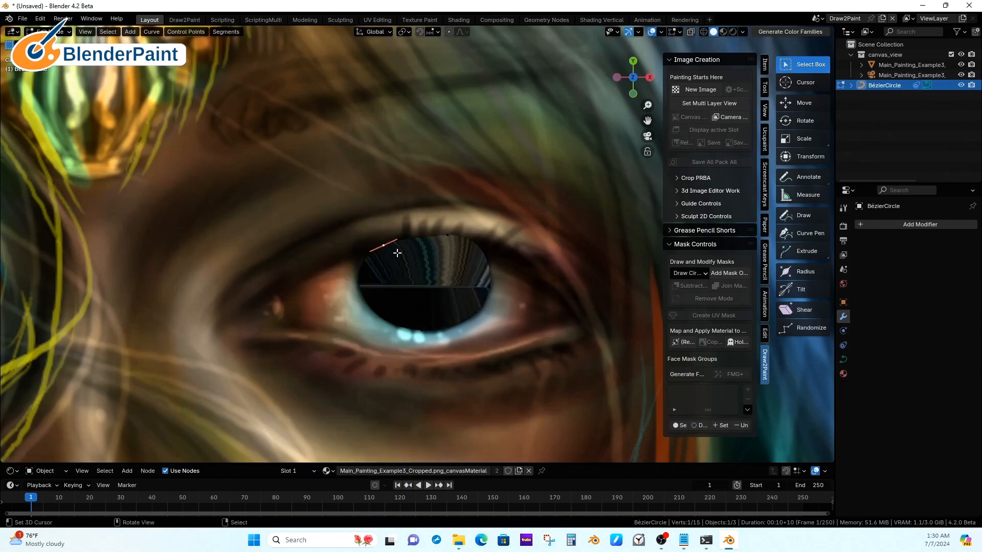
key("g")
left_click(390, 255)
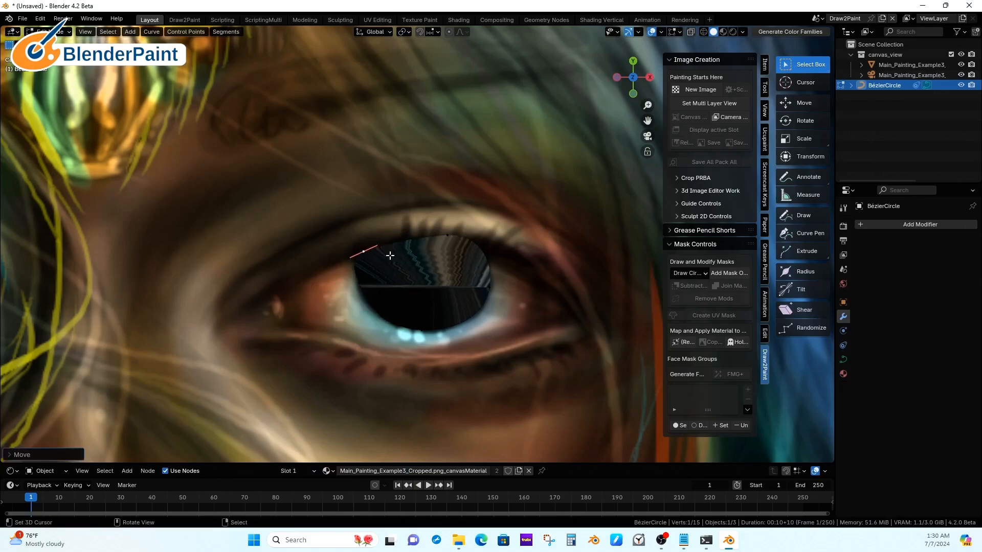
right_click(355, 259)
key("g")
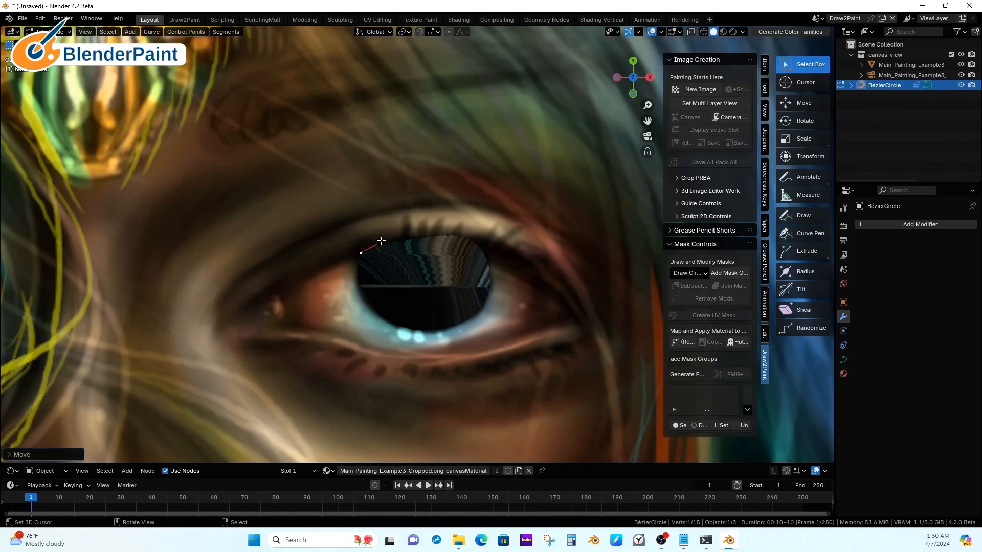
left_click(388, 240)
- Subdivide the mask curve segment between its top point and its right point
right_click(455, 235)
right_click(494, 266, "shift")
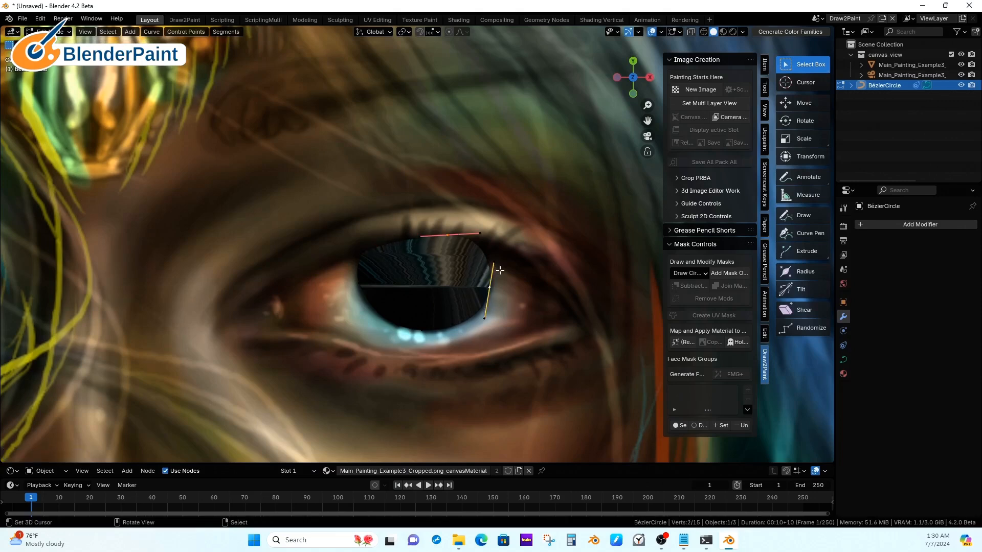
key("w")
left_click(492, 252)
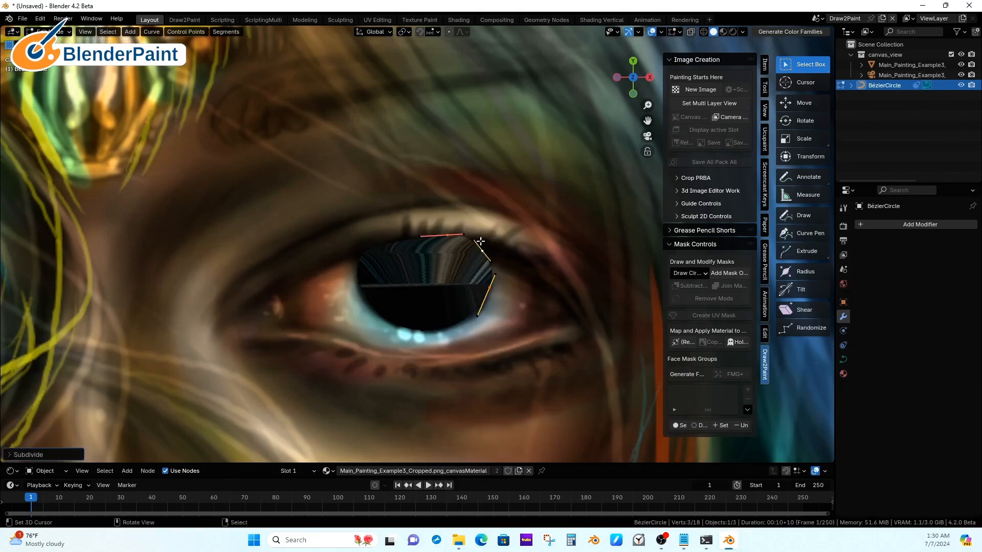
- Lower the curve's top point below the eyelid and fit the new upper-right point and its handle to the iris edge
right_click(450, 237)
key("g")
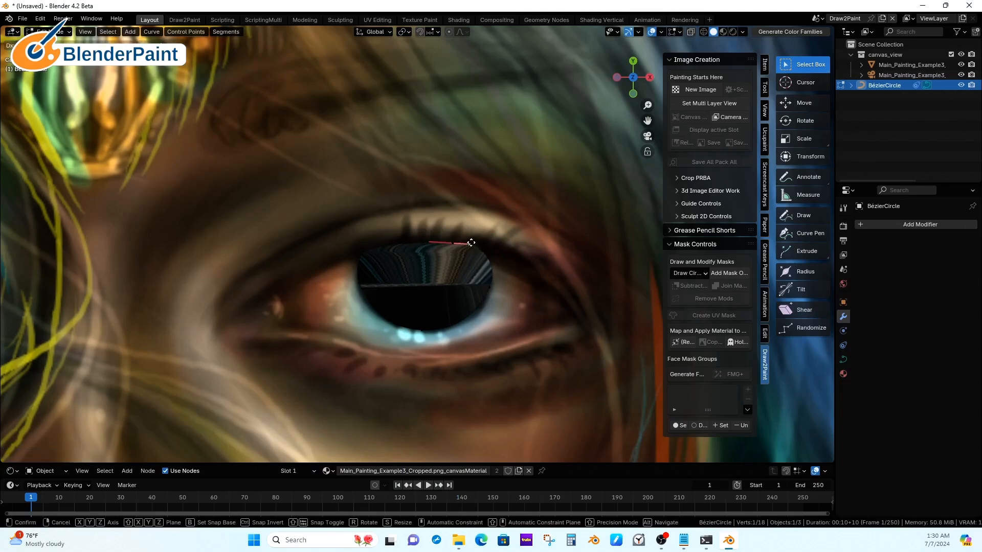
left_click(493, 266)
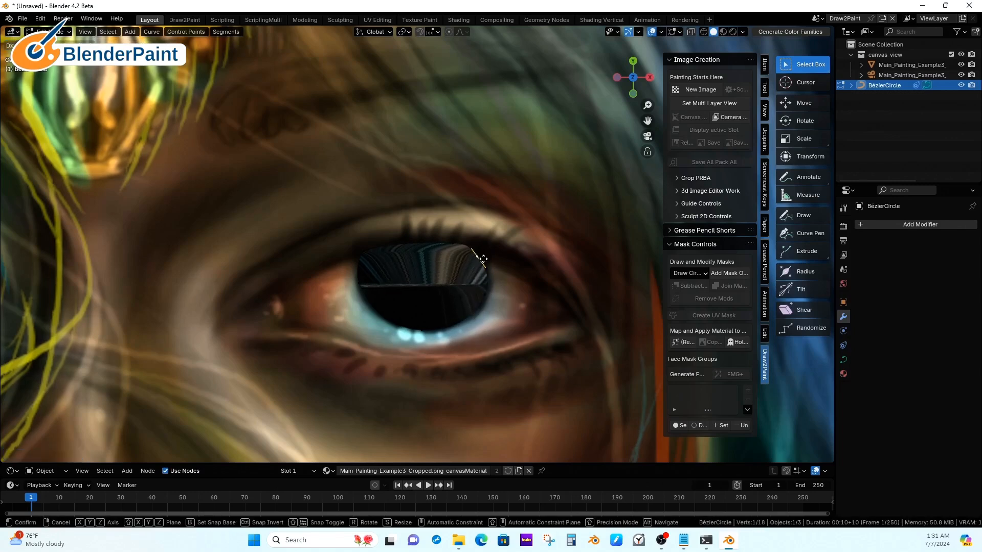
key("g")
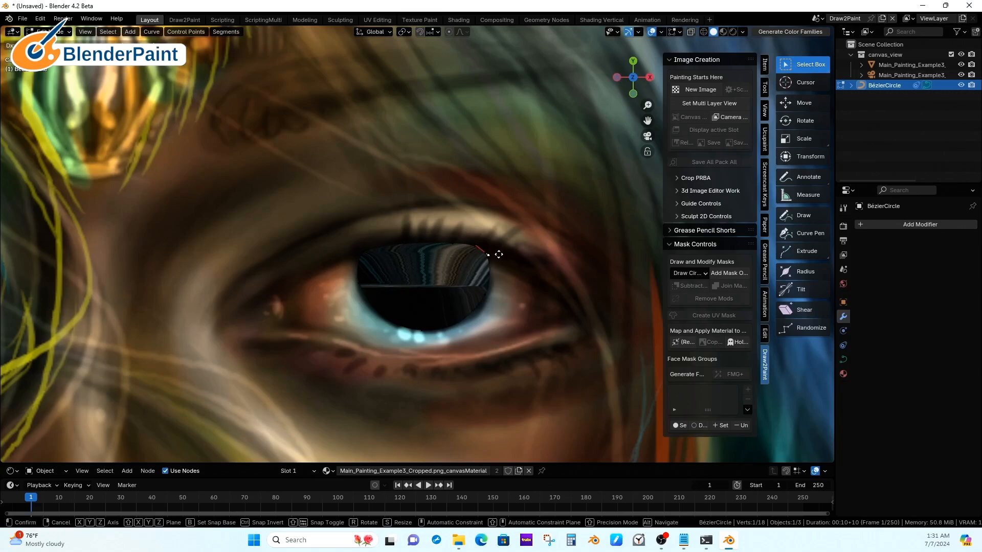
left_click(499, 255)
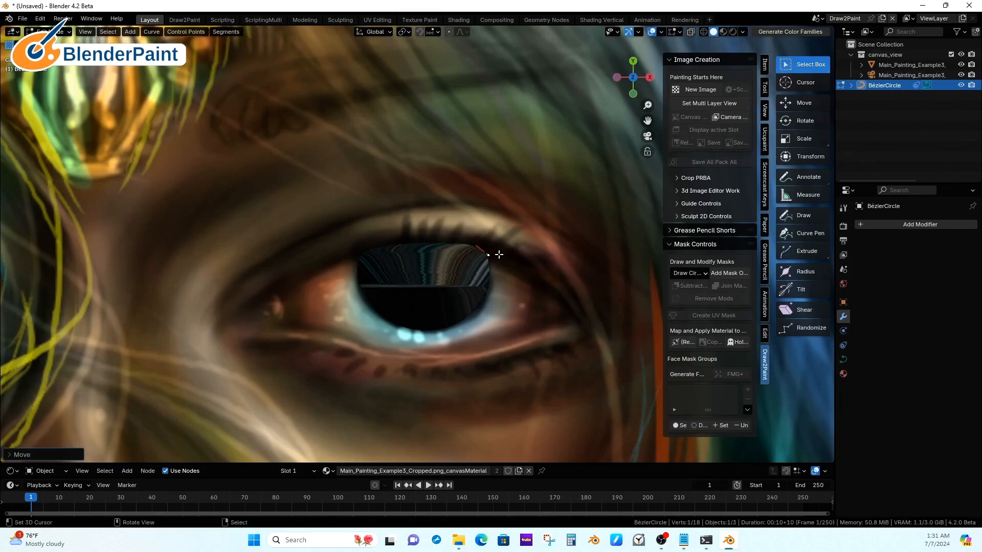
- Try to stretch the top point's left handle along the eyelid toward the inner eye corner
key("g")
left_click(454, 248)
key("g")
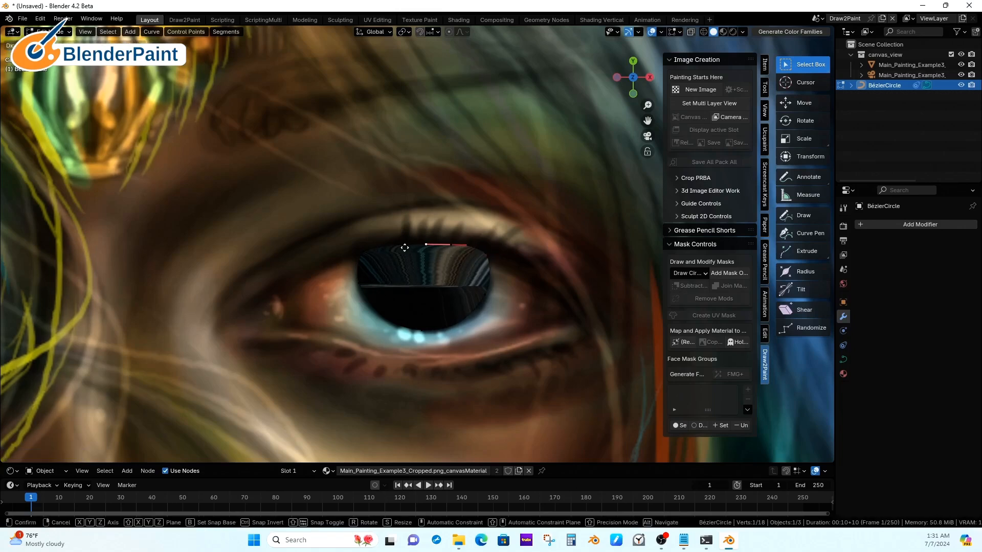
left_click(406, 247)
key("ctrl+z")
- Nudge the mask curve's right, bottom and left points so the outline follows the iris edge
right_click(391, 247)
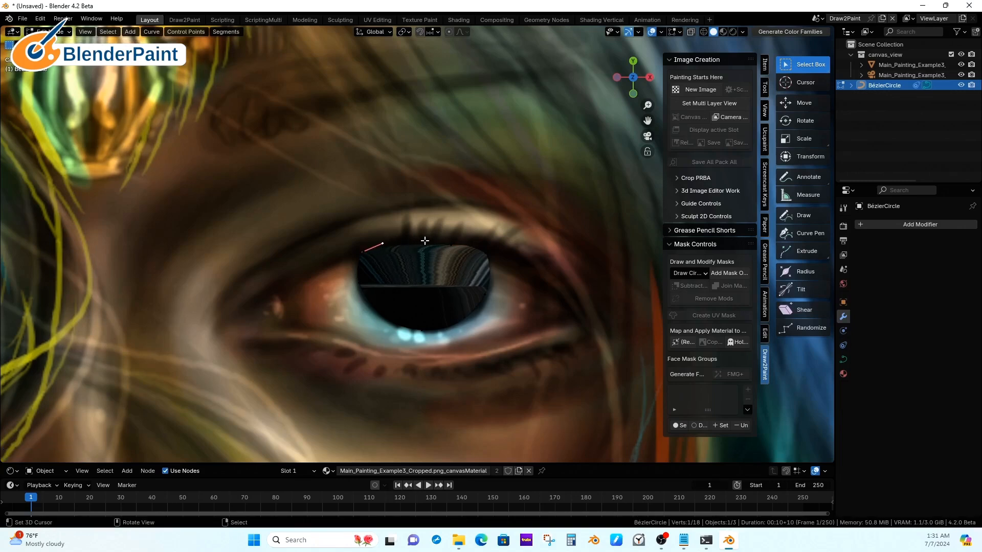
right_click(484, 304)
key("g")
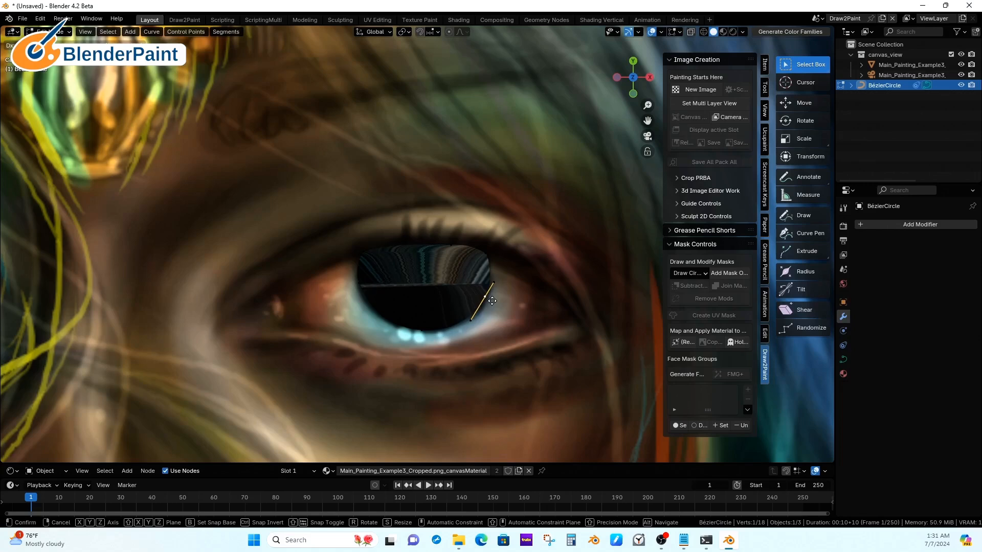
left_click(493, 304)
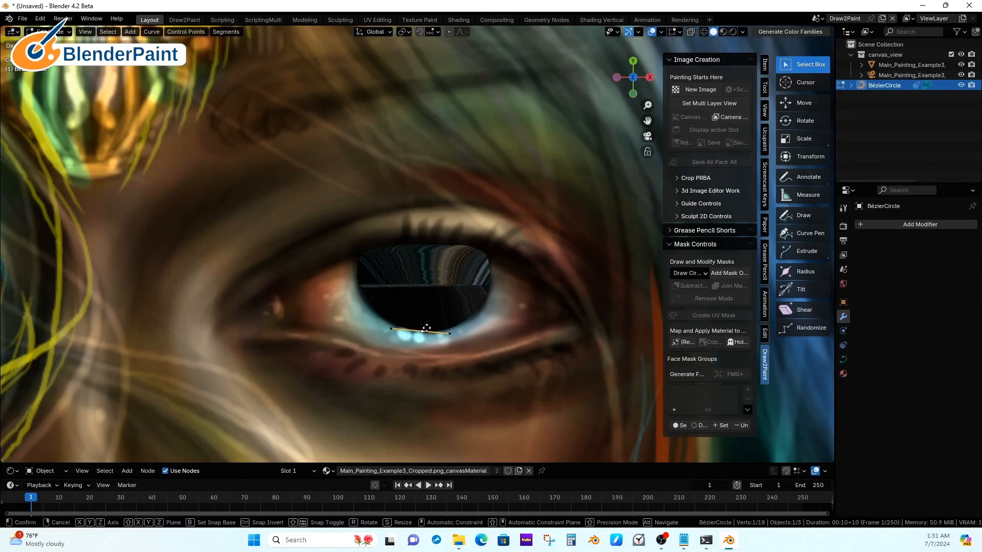
right_click(361, 286)
key("g")
left_click(359, 284)
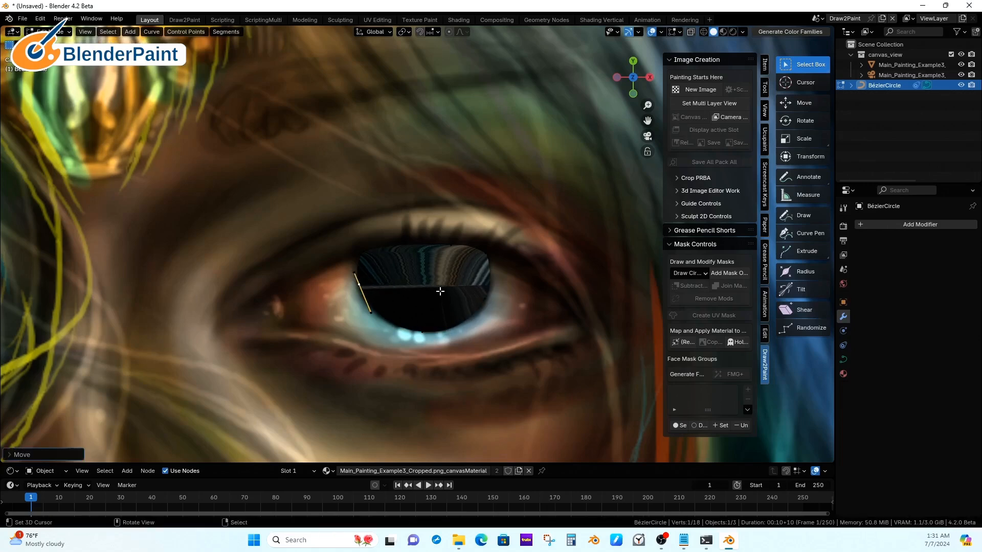
- Finish editing the mask curve and copy the painting's canvas material onto it for texture painting
key("Tab")
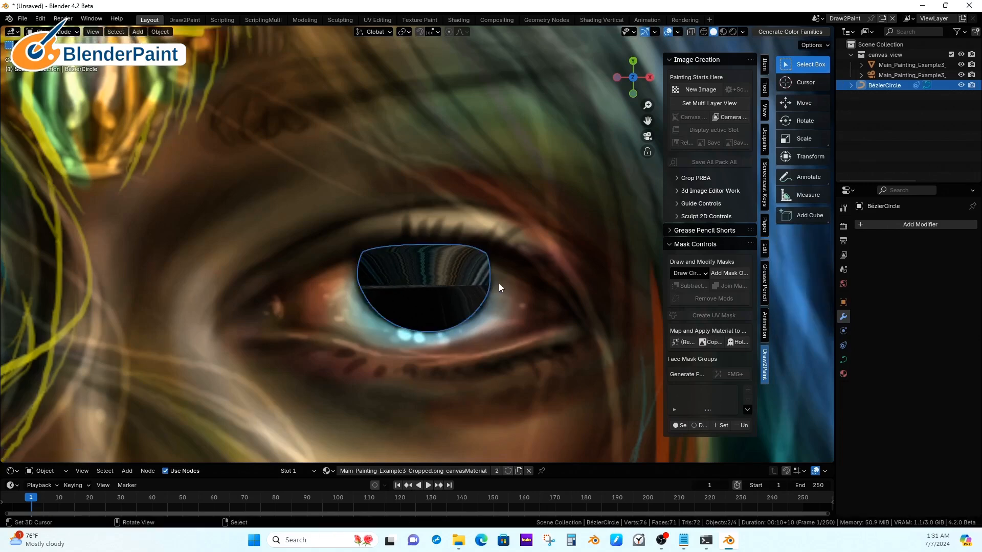
left_click(710, 342)
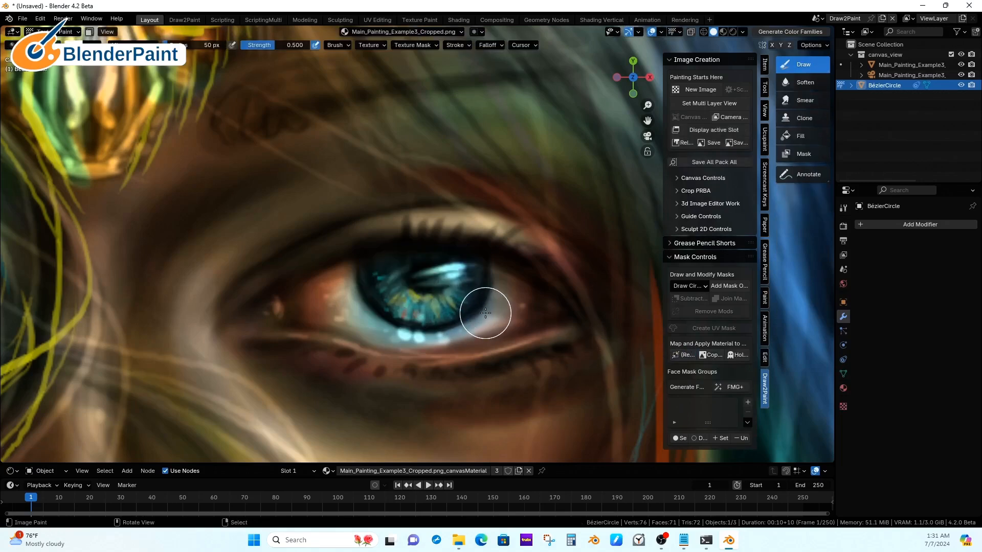
- Set the Draw brush to Overlay blending with an orange colour and paint over the whole iris
left_click(843, 208)
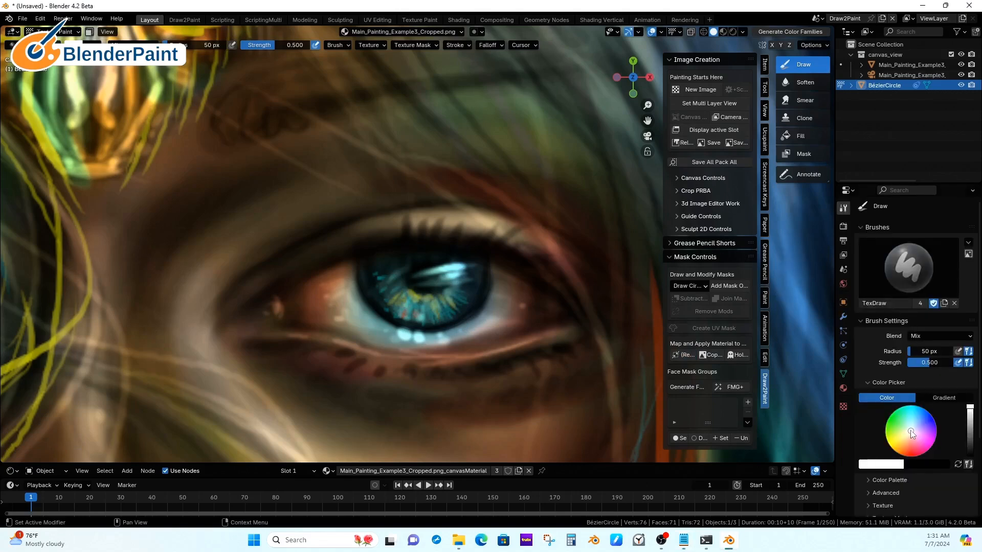
left_click(927, 336)
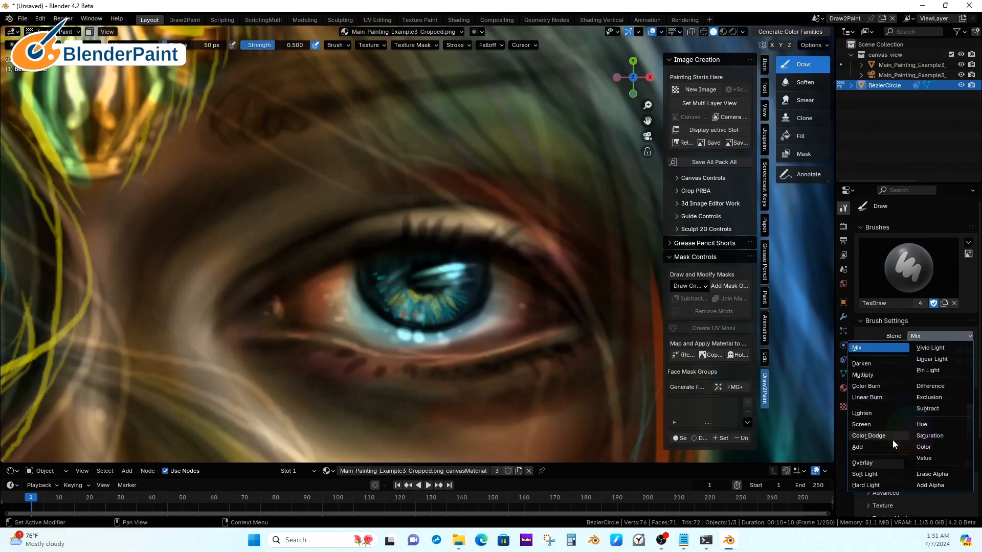
left_click(880, 463)
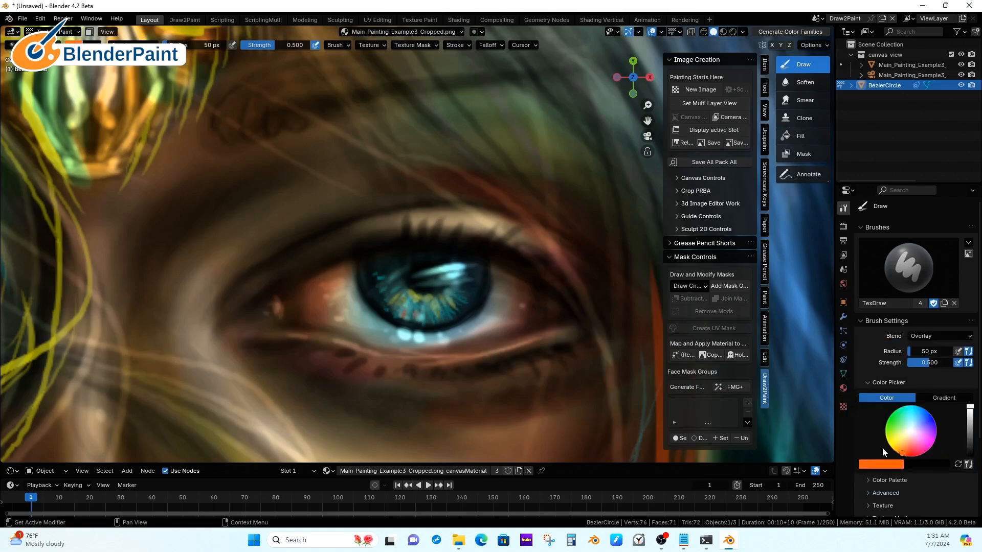
mouse_move(465, 291)
left_mouse_down()
mouse_move(439, 300)
mouse_move(467, 278)
mouse_move(399, 287)
mouse_move(390, 259)
mouse_move(450, 302)
mouse_move(422, 315)
mouse_move(389, 256)
mouse_move(434, 262)
mouse_move(470, 295)
mouse_move(377, 263)
mouse_move(459, 296)
mouse_move(443, 306)
left_mouse_up()
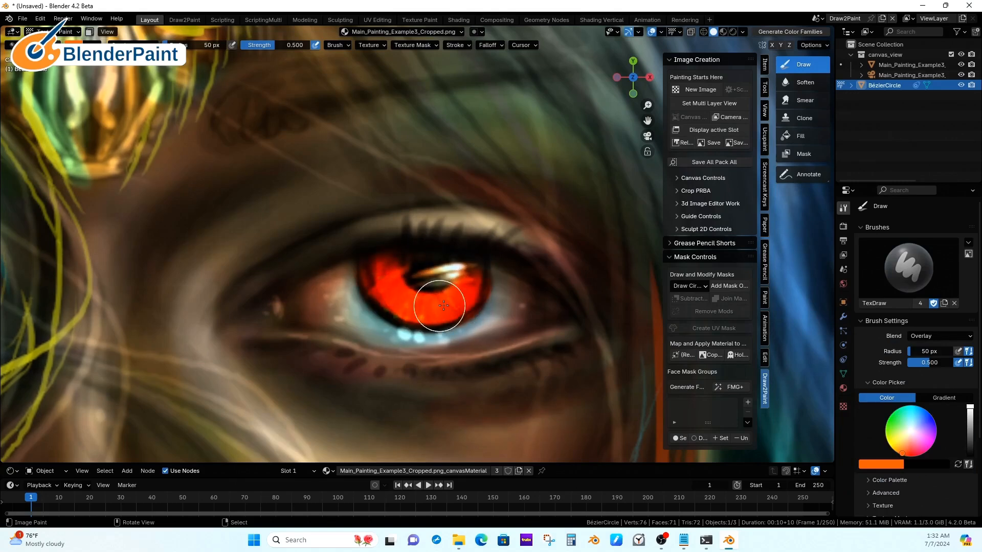
- Change the brush to a pale yellow colour with Soft Light blending
left_click(903, 438)
left_click(923, 338)
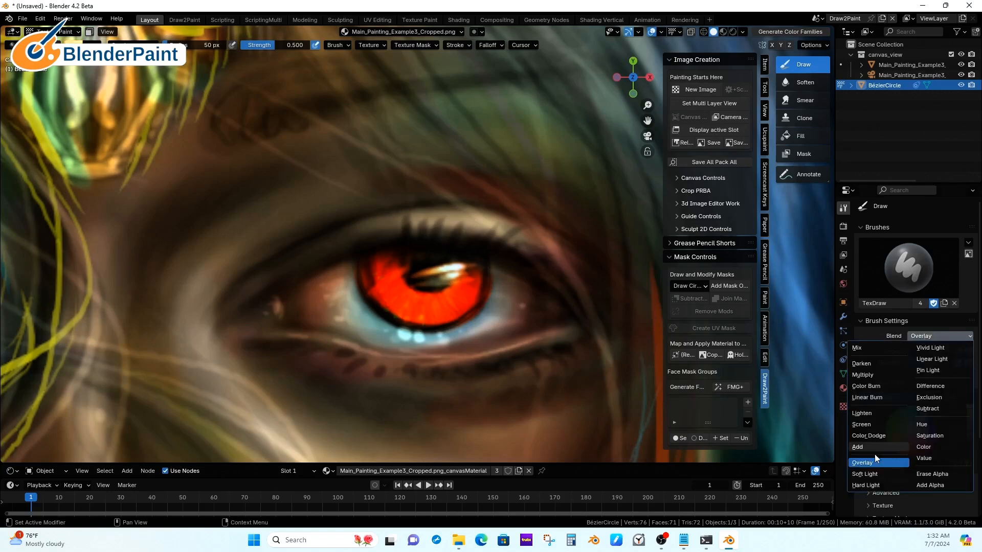
left_click(877, 475)
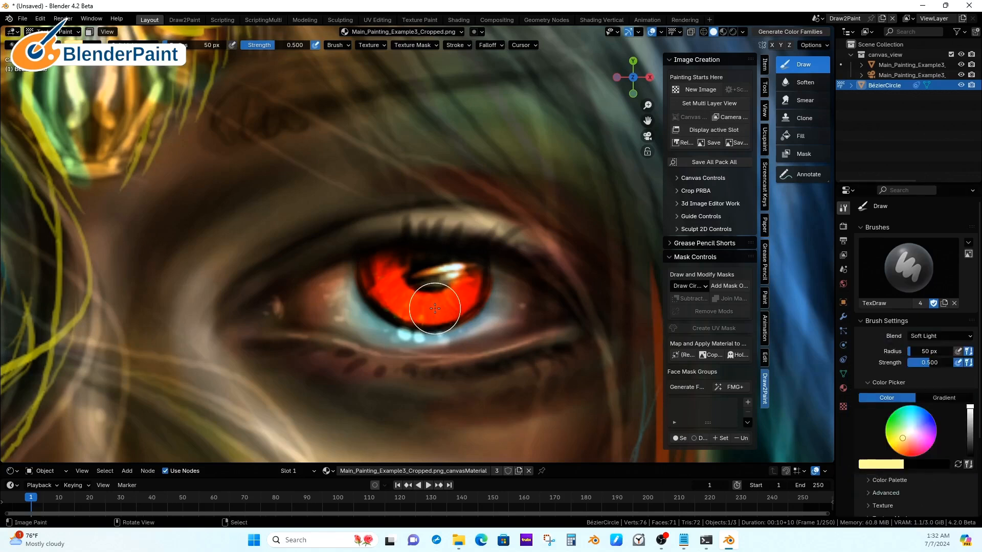
- Paint fine rays in the lower iris with a 10 px brush at 0.806 strength, plus a broad glow at 75 px radius
key("bracketleft")
key("bracketleft")
key("bracketleft")
key("bracketleft")
key("bracketleft")
key("bracketleft")
key("bracketleft")
key("bracketleft")
key("shift+f")
left_click(462, 314)
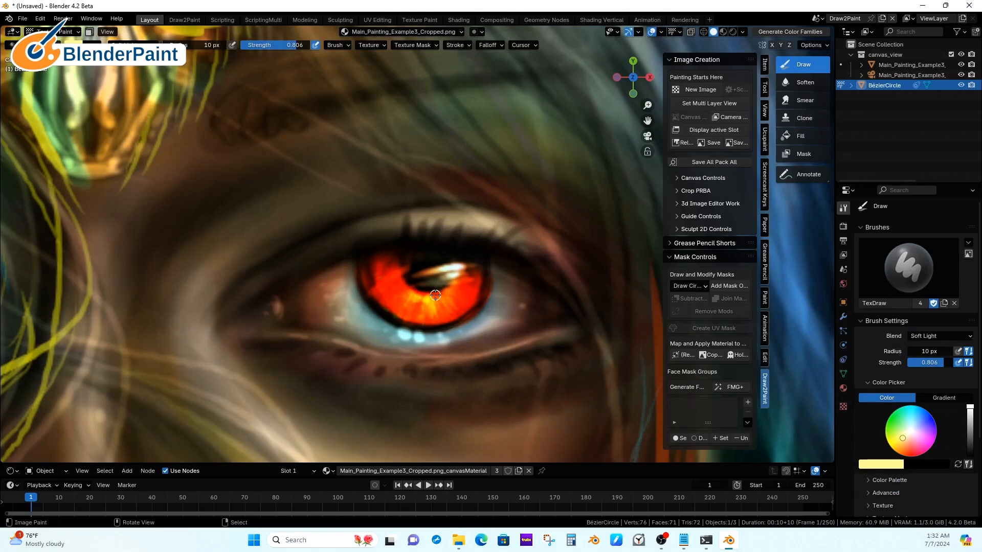
key("f")
left_click(451, 298)
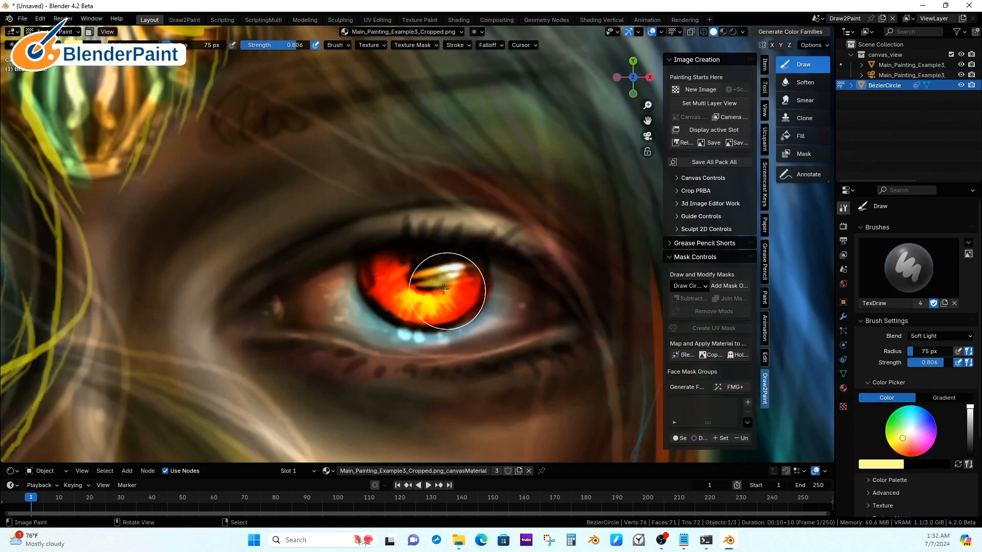
- Leave painting on the iris mask, select the main painting canvas, and put it in Texture Paint mode
scroll(572, 284, "down", 10)
middle_click_drag(489, 361, 515, 316, "shift")
scroll(532, 286, "up", 5)
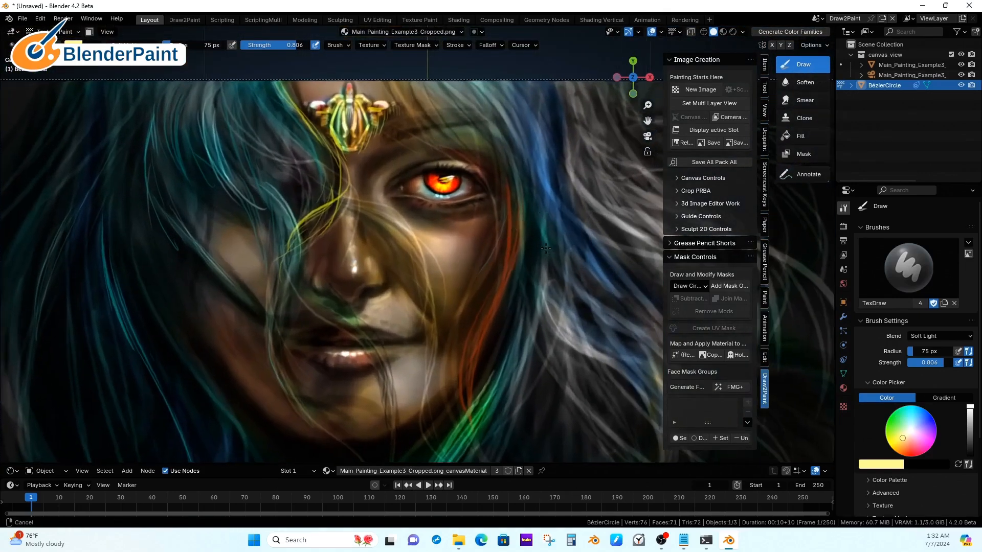
mouse_move(546, 248)
middle_mouse_down("ctrl")
mouse_move(551, 241)
mouse_move(557, 250)
mouse_move(544, 278)
mouse_move(564, 249)
middle_mouse_up("ctrl")
middle_click_drag(559, 284, 578, 230, "shift")
scroll(553, 326, "up", 3)
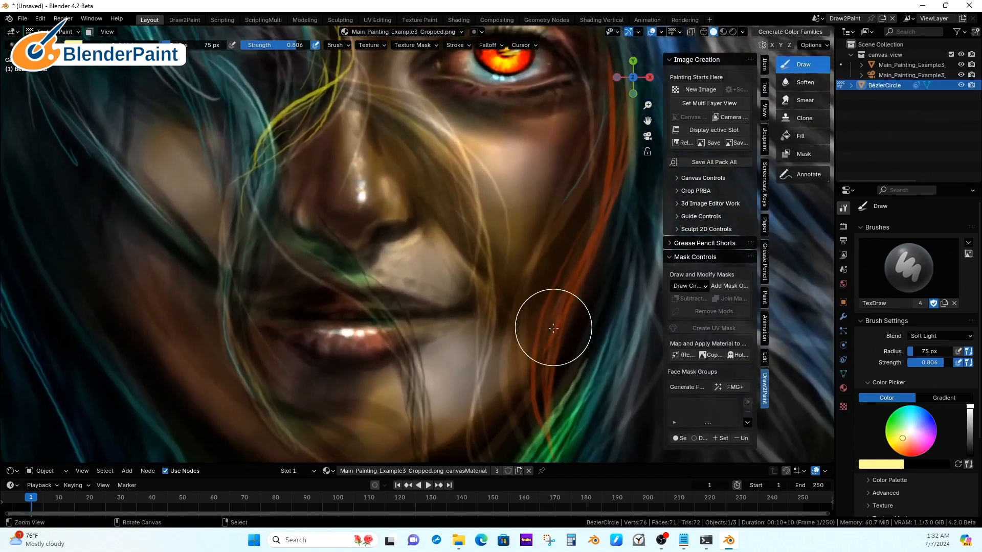
middle_click_drag(552, 326, 558, 306, "shift")
key("ctrl+Tab")
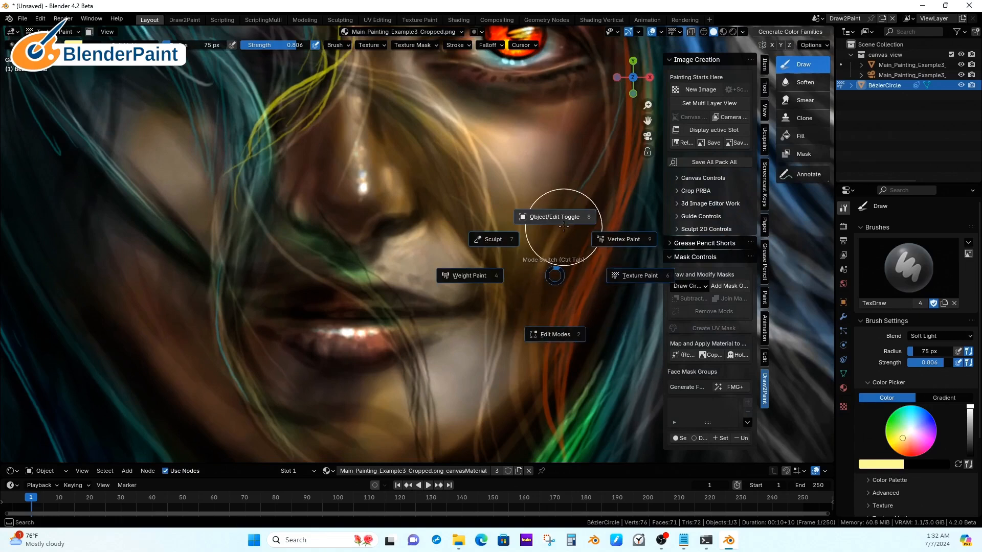
left_click(564, 224)
left_click(560, 255)
key("ctrl+Tab")
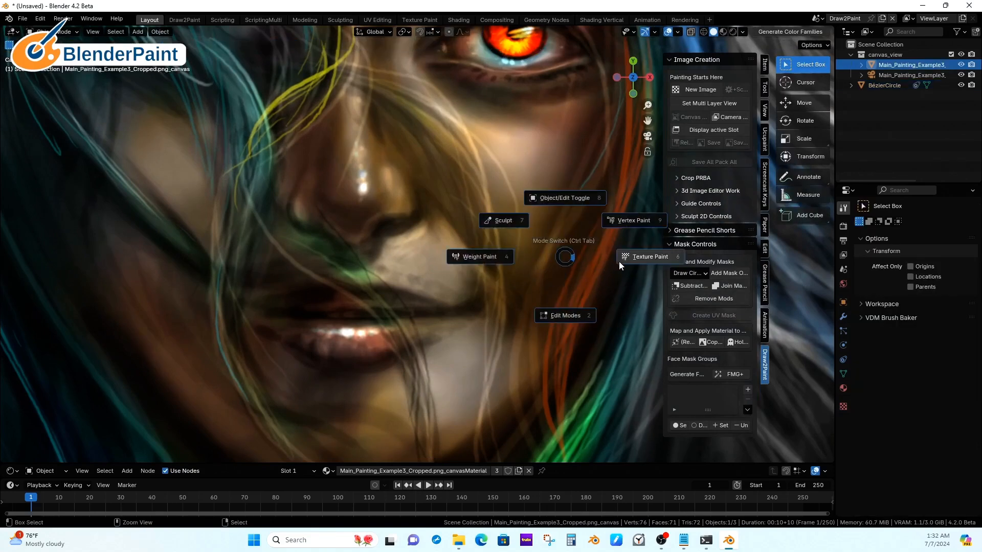
left_click(619, 262)
scroll(570, 298, "down", 2)
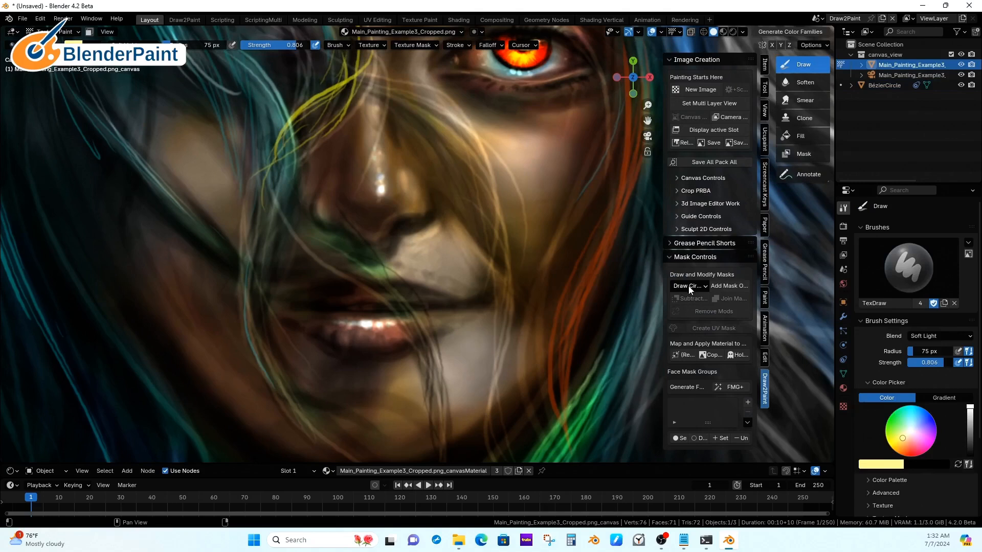
- Set the mask type to Draw Curve and add a new mask object for the mouth area
left_click(688, 287)
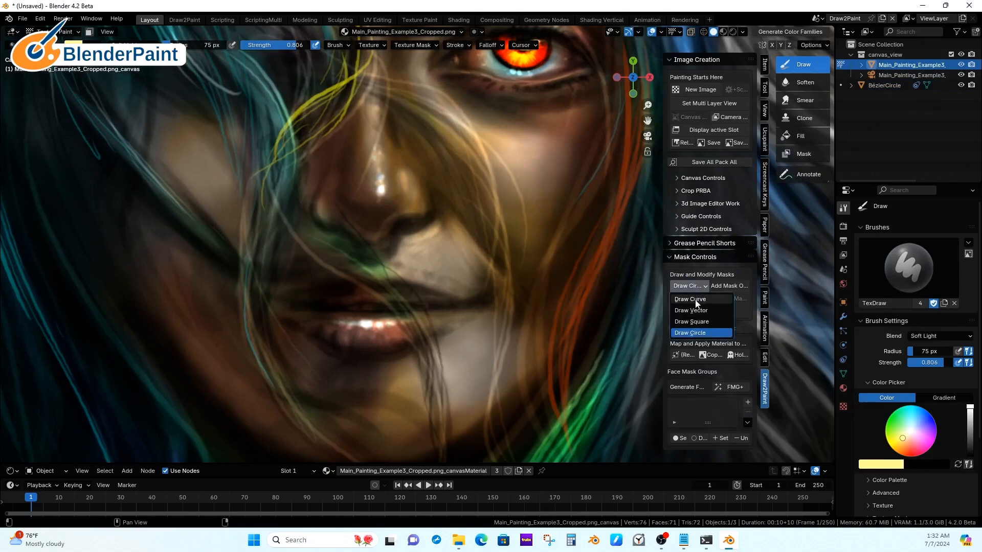
left_click(707, 300)
left_click(739, 286)
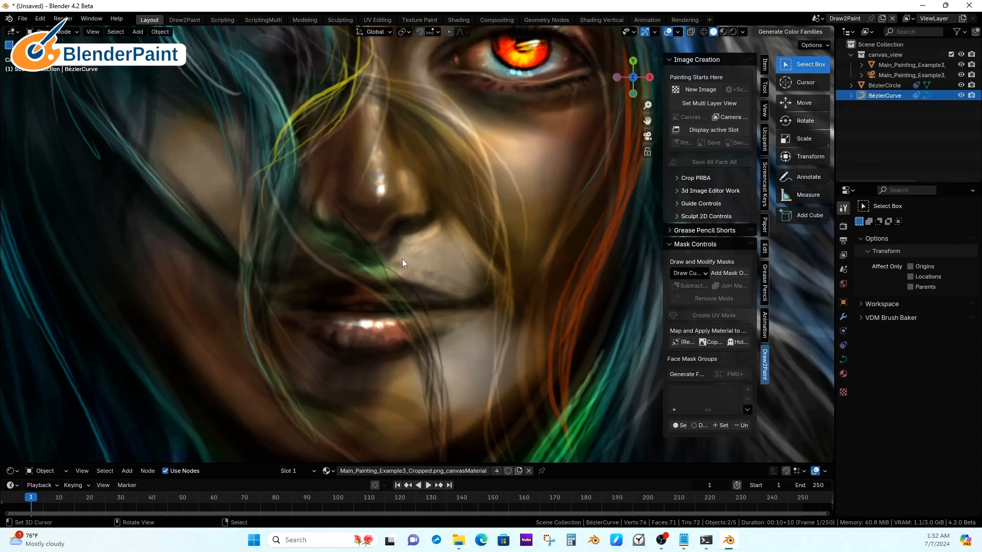
left_click_drag(414, 250, 423, 269, "ctrl+alt")
left_click_drag(423, 269, 426, 284, "alt+shift")
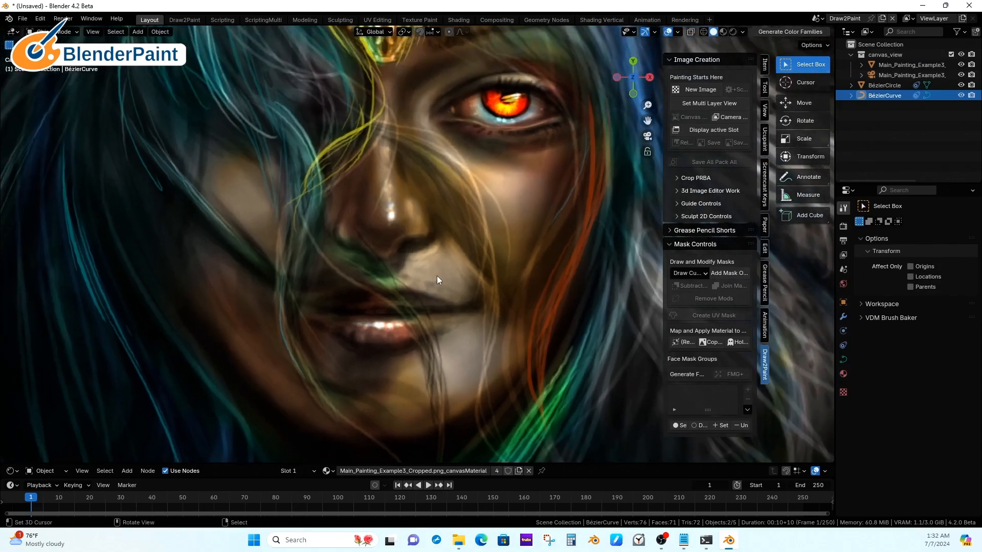
- Enter curve editing on the new mask and draw a closed freehand outline around the lips
key("Tab")
mouse_move(490, 278)
left_mouse_down("ctrl+alt")
mouse_move(500, 298)
mouse_move(528, 269)
left_mouse_up("ctrl+alt")
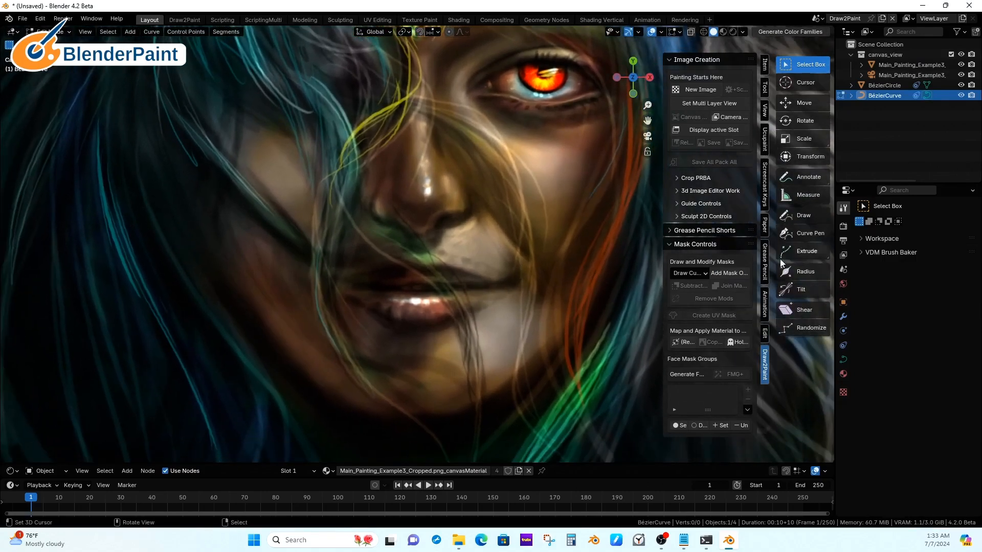
left_click(804, 218)
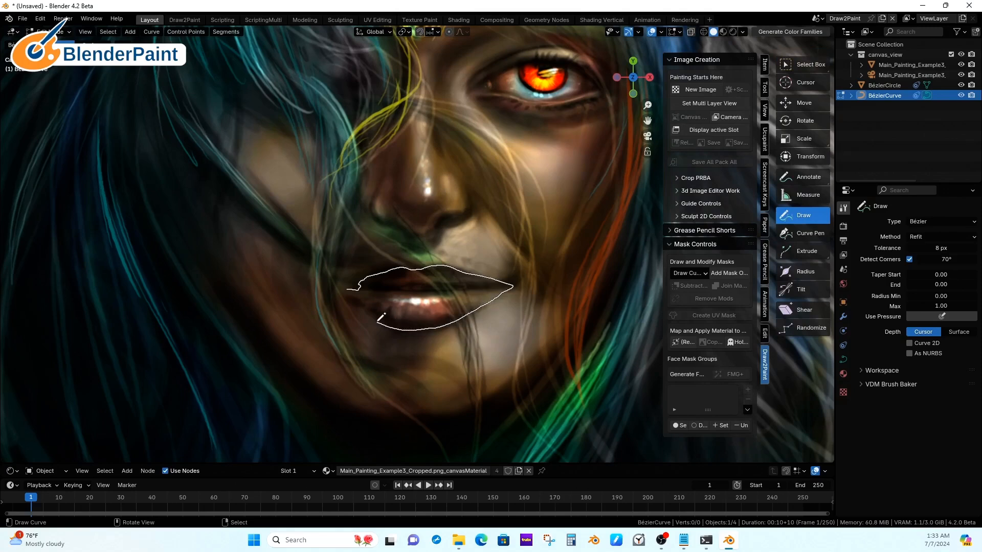
left_click_drag(352, 285, 355, 285)
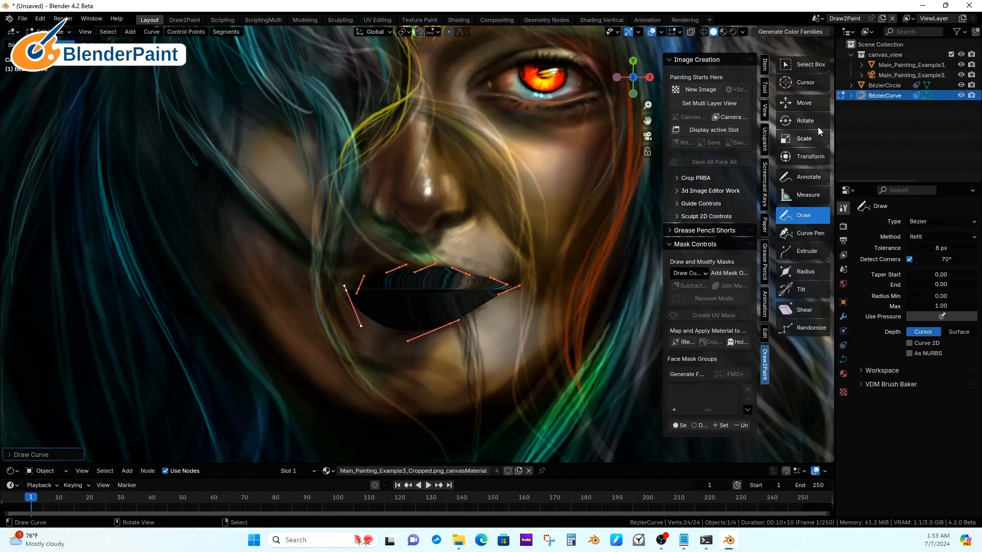
- Switch to box selection and move the lip curve's control points near both mouth corners to fit the lips
left_click(811, 68)
left_click(363, 282)
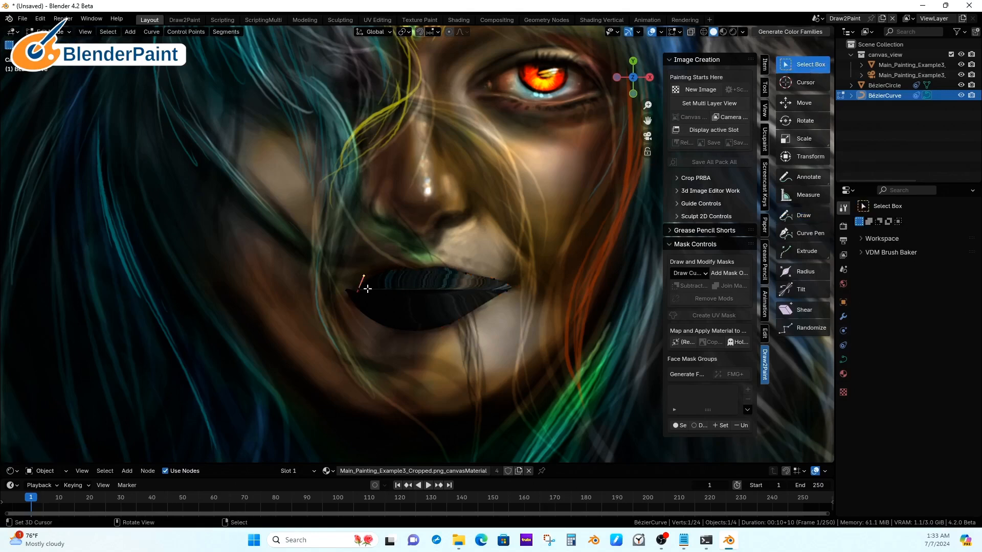
key("g")
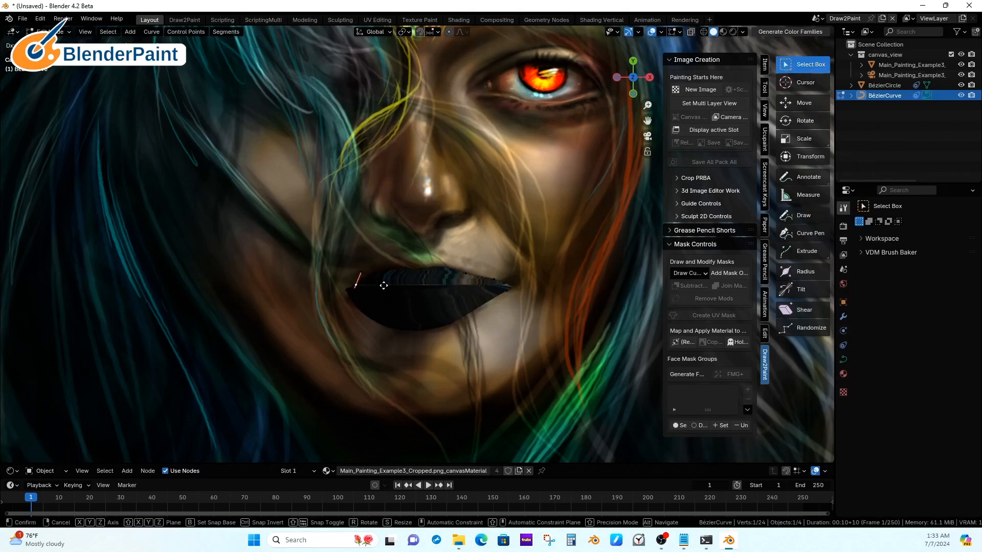
left_click(383, 285)
key("g")
left_click(493, 299)
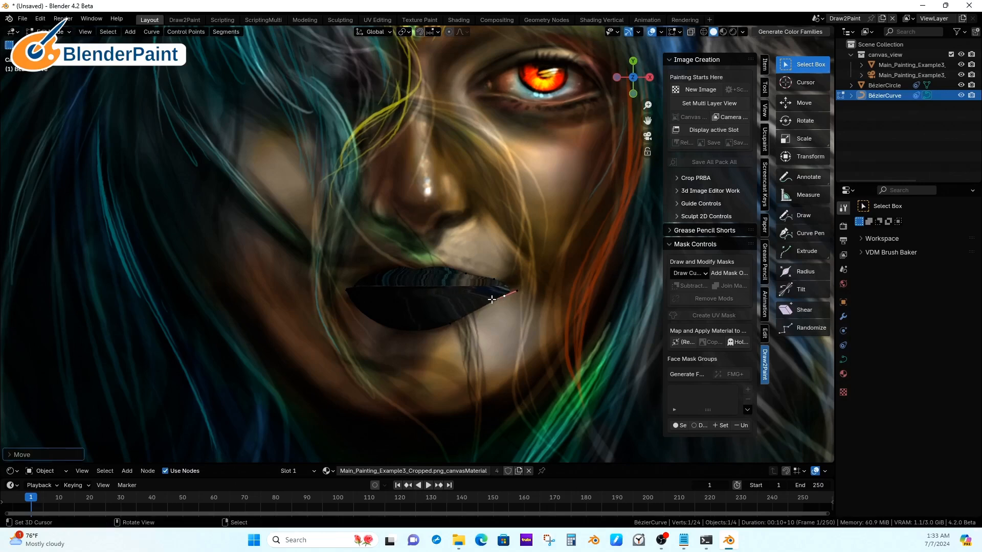
key("g")
left_click(361, 276)
- Toggle the whole lip curve cyclic, reposition the control point at one mouth corner, and leave curve editing
key("a")
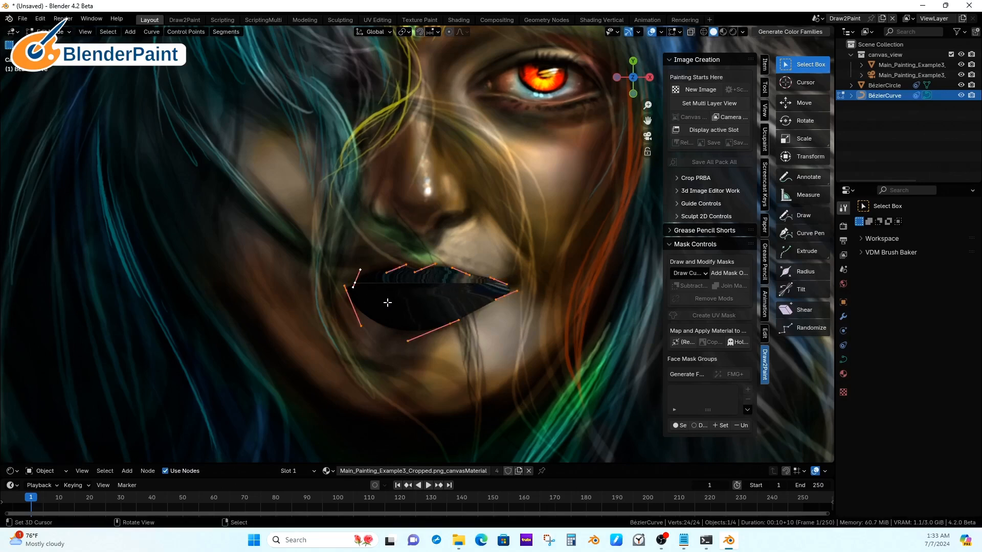
key("alt+c")
key("alt+c")
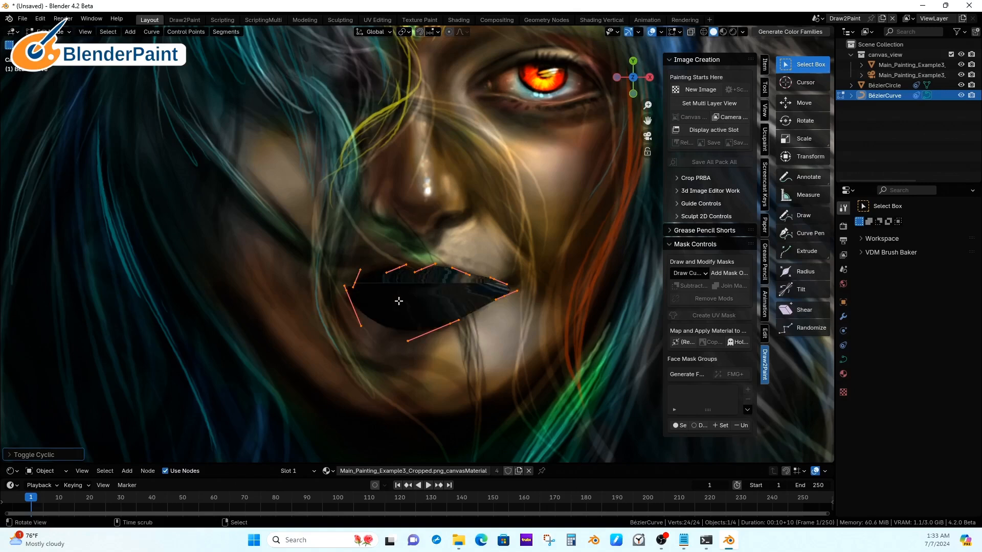
left_click(358, 284)
key("g")
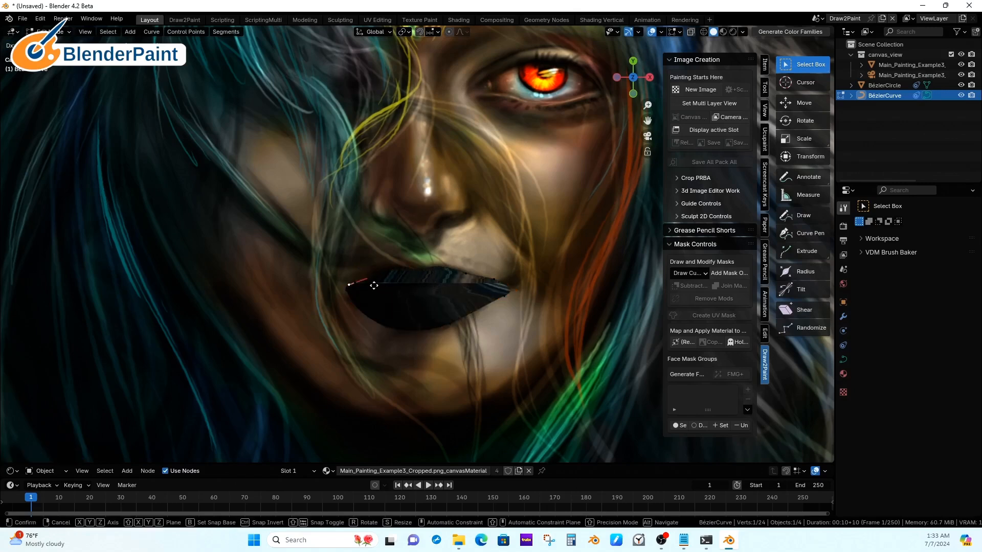
left_click(374, 287)
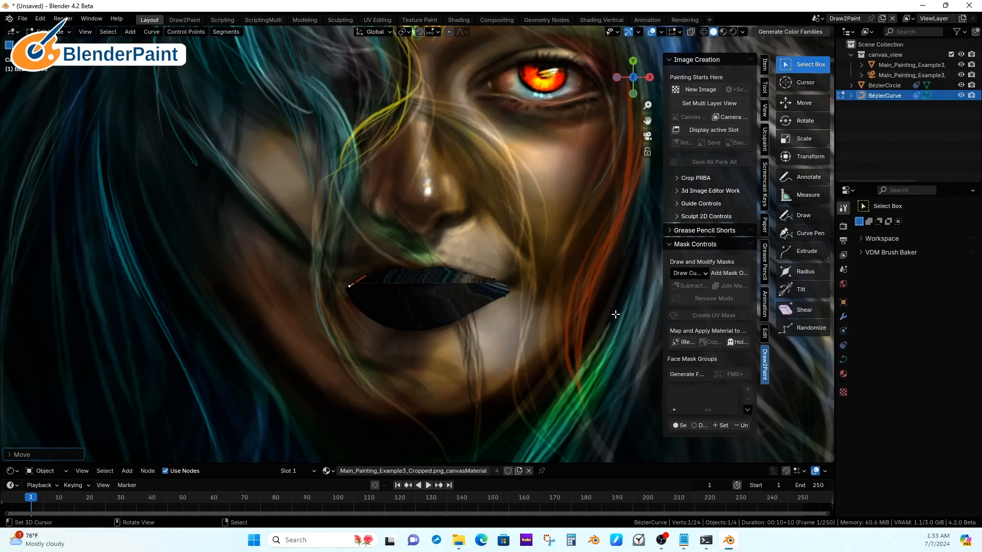
key("Tab")
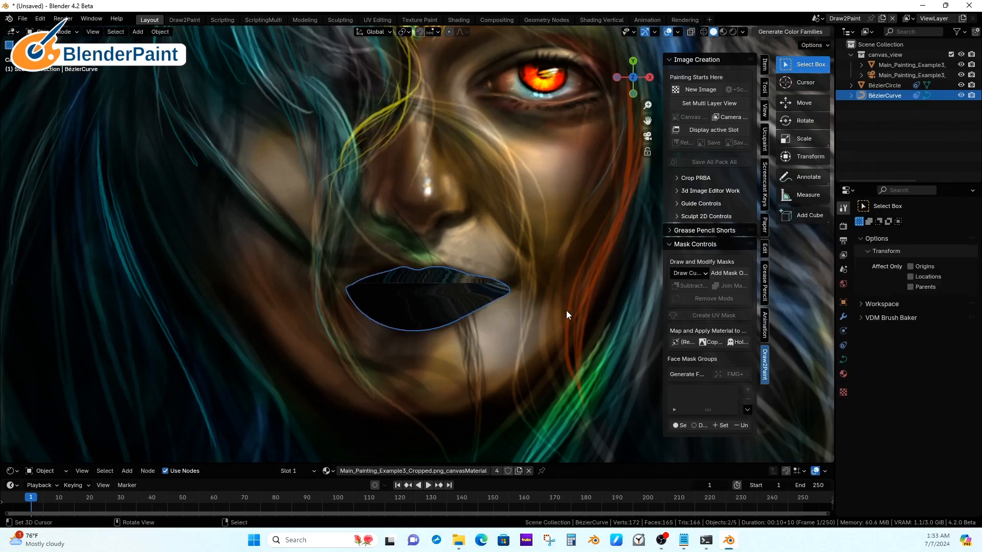
- Reproject the canvas onto the lip mask and put the mask in Texture Paint mode
left_click(687, 342)
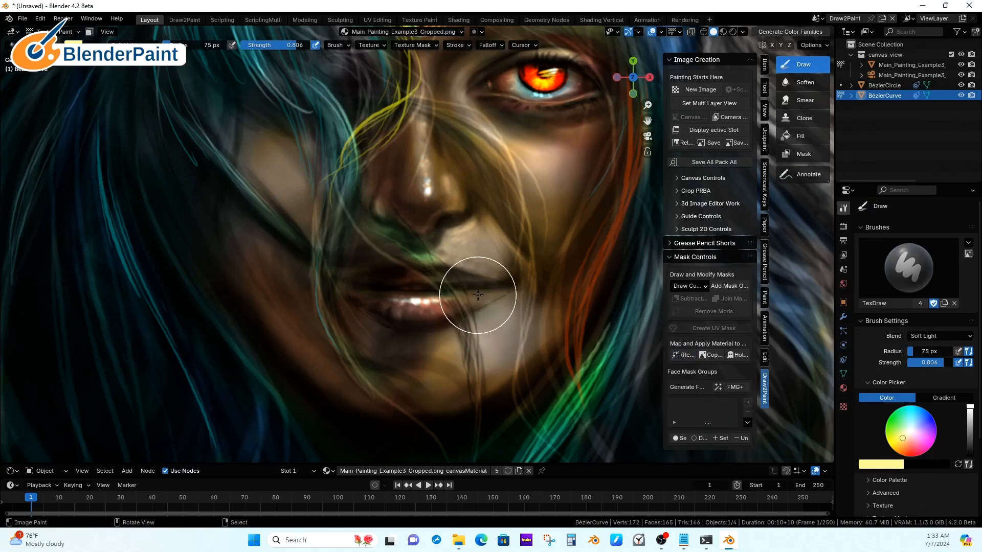
key("ctrl+Tab")
left_click(527, 297)
key("ctrl+Tab")
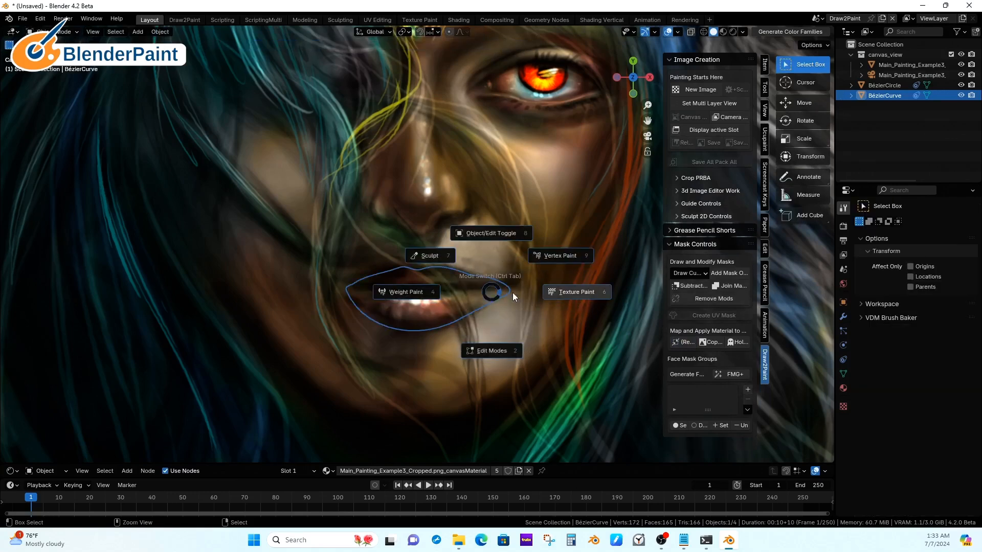
left_click(514, 297)
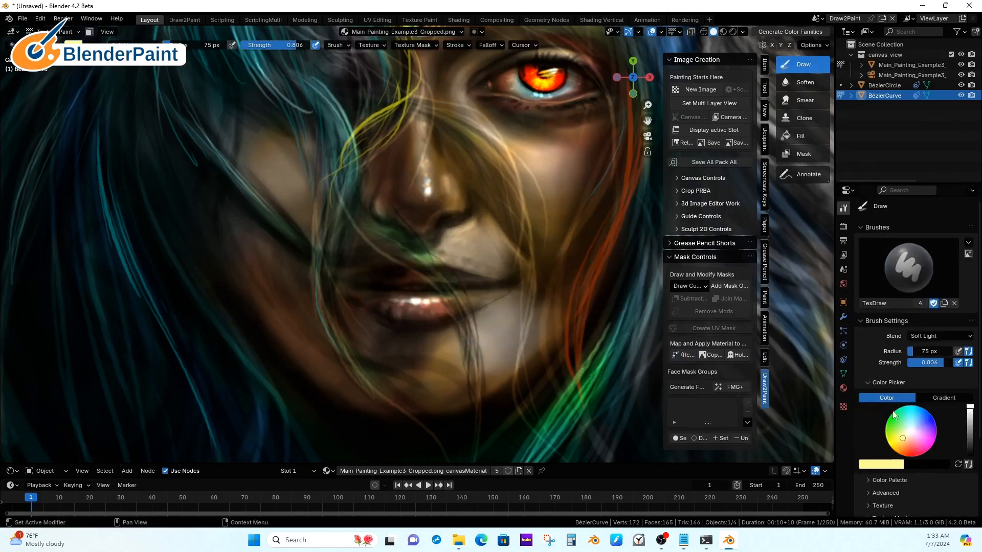
- Set the brush colour to orange and paint the lips through the mask with Soft Light at 75 px radius and 0.806 strength
left_click(905, 449)
left_click_drag(907, 451, 907, 454)
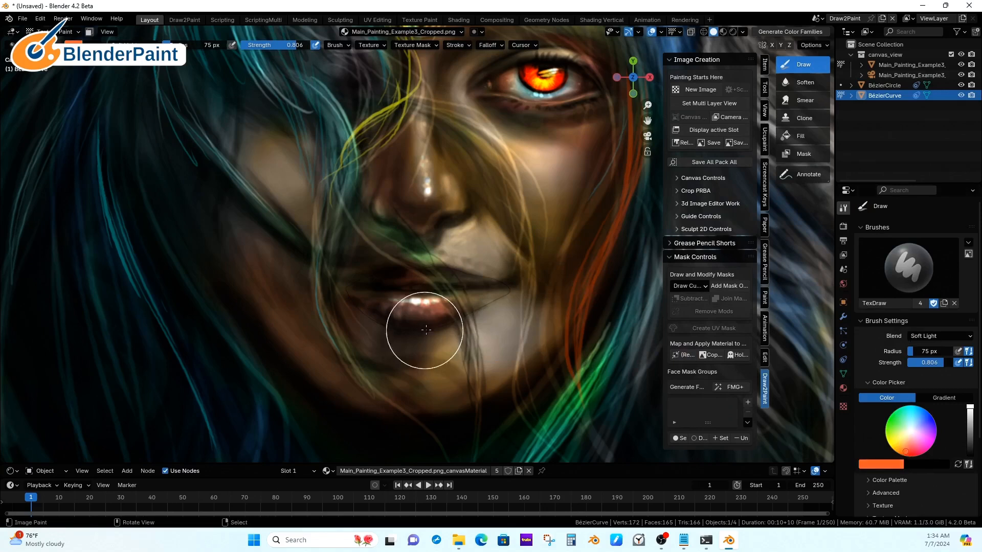
mouse_move(425, 330)
left_mouse_down()
mouse_move(366, 296)
mouse_move(369, 283)
mouse_move(430, 304)
mouse_move(491, 296)
left_mouse_up()
key("f")
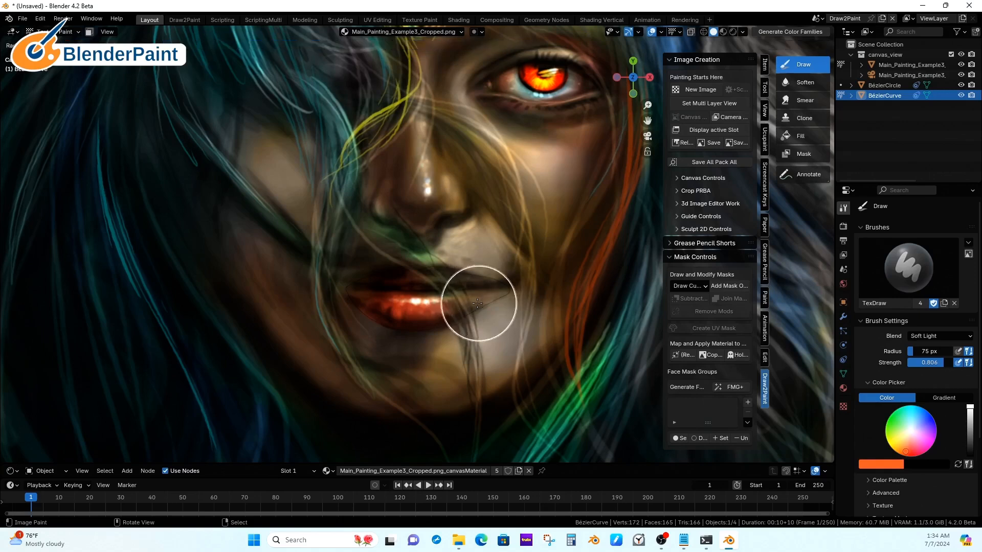
left_click(453, 299)
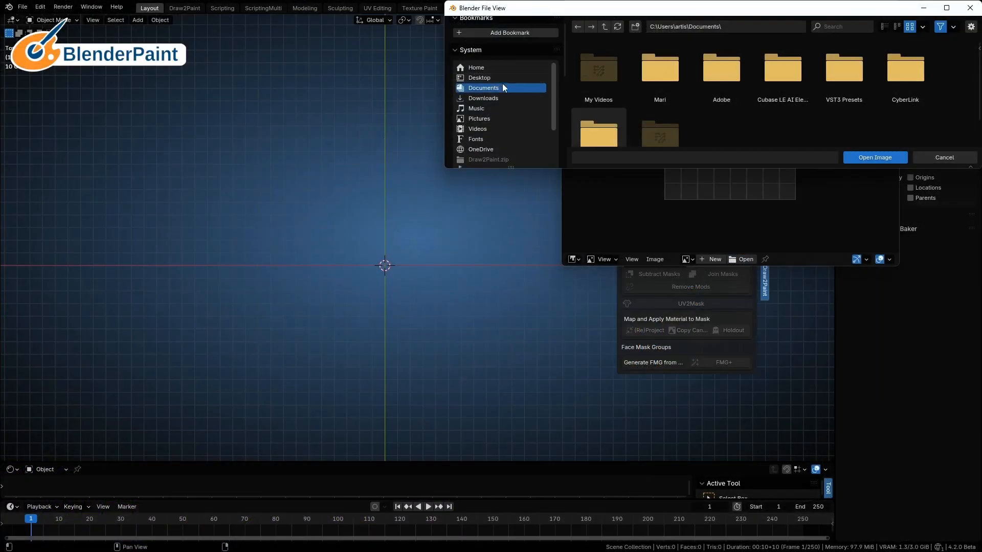
- Open Main_Painting_Example.png from the D2P Examples folder on the Desktop in the image editor
left_click(502, 80)
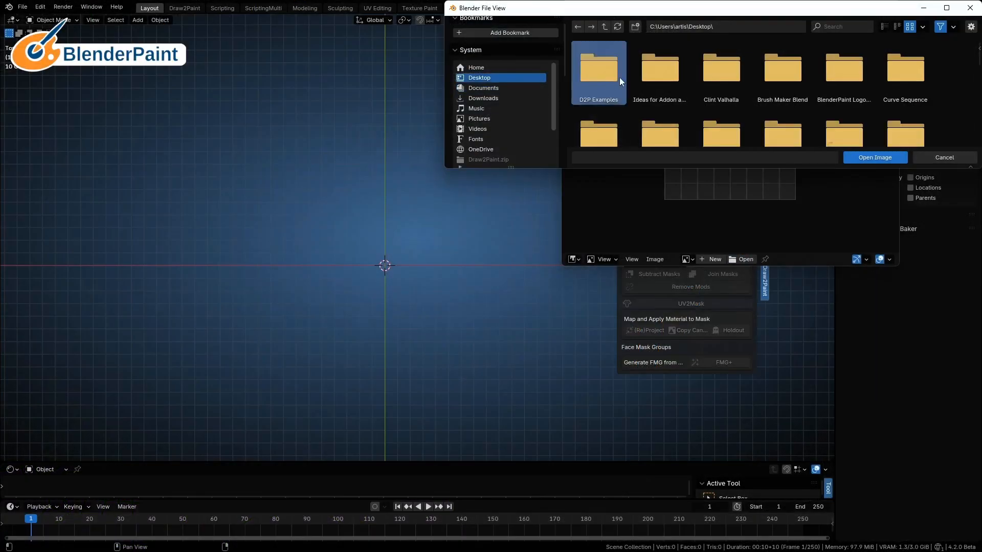
double_click(606, 70)
left_click(728, 131)
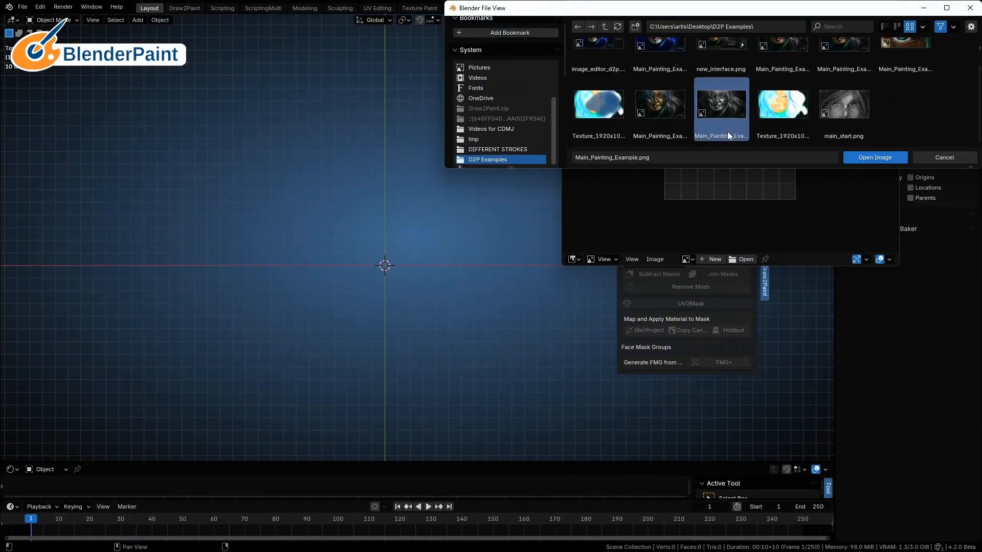
left_click(880, 158)
- Create a canvas and camera from the opened image with Image2Canvas+, and close the image editor window
key("n")
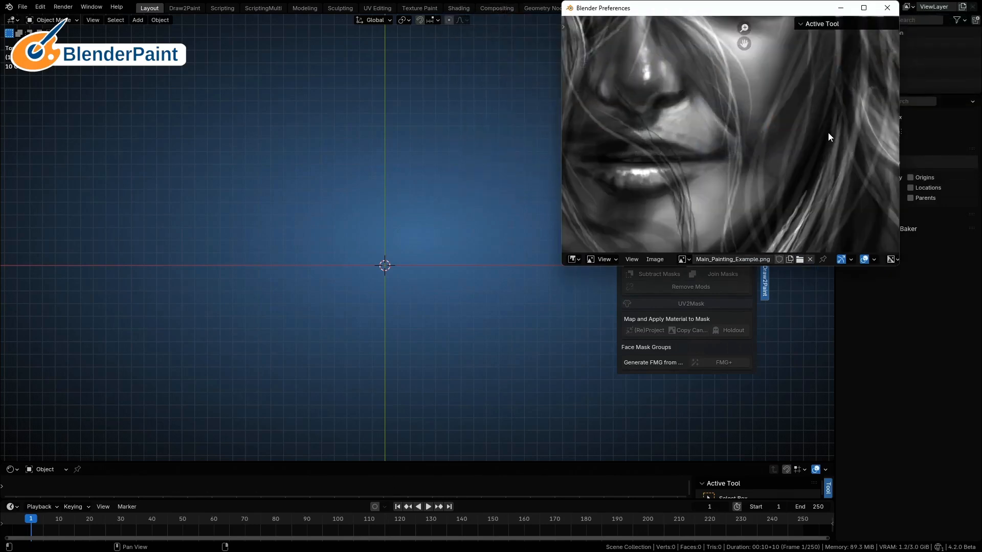
left_click(892, 58)
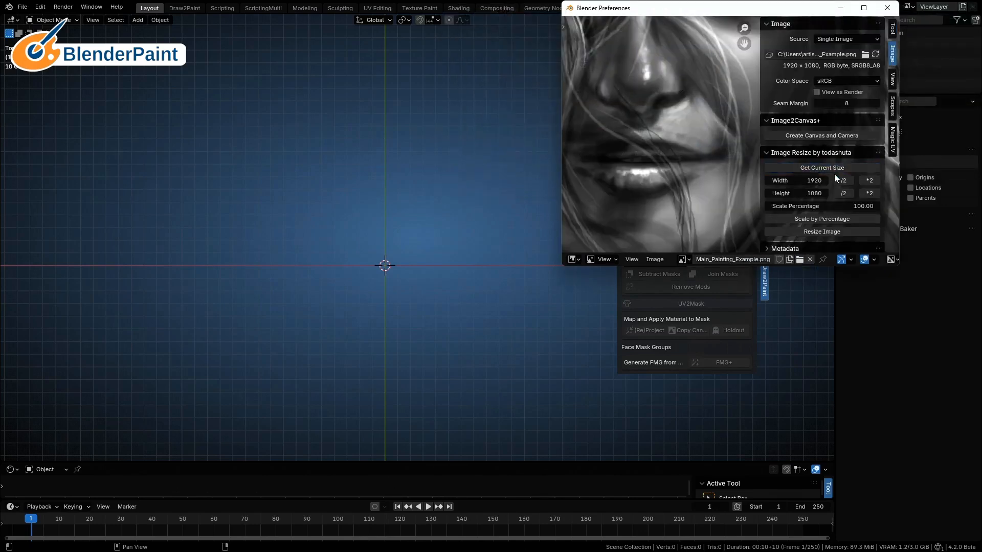
left_click(819, 136)
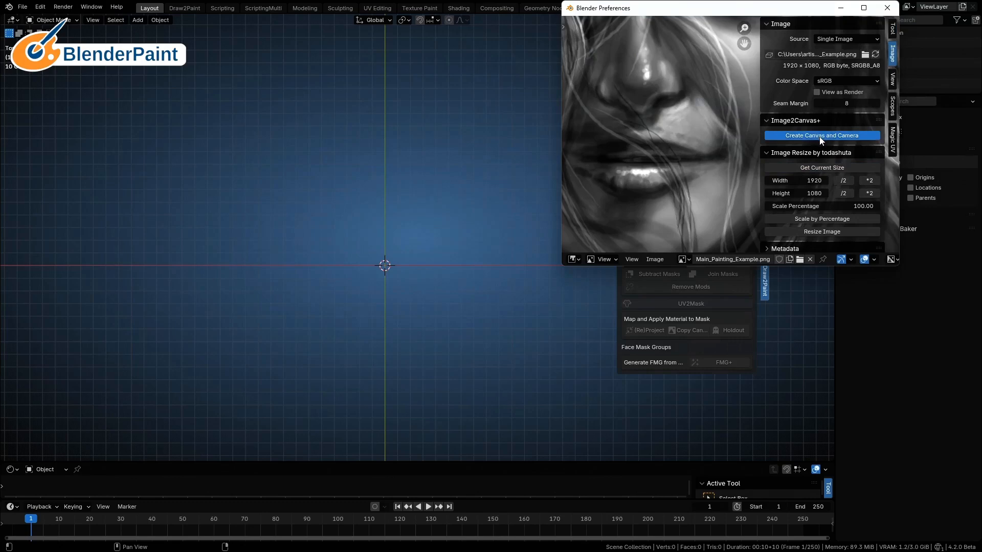
left_click(887, 8)
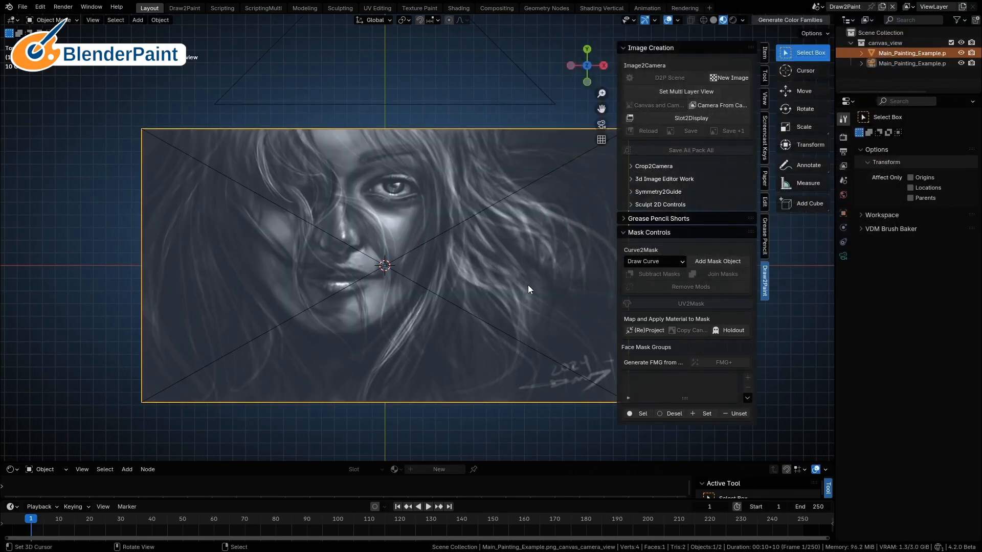
- Select the canvas in camera view, enlarge the node editor, and place the image texture node ahead of the Principled BSDF
key("KP_0")
middle_click_drag(530, 308, 563, 266, "ctrl")
middle_click_drag(520, 448, 502, 420, "shift")
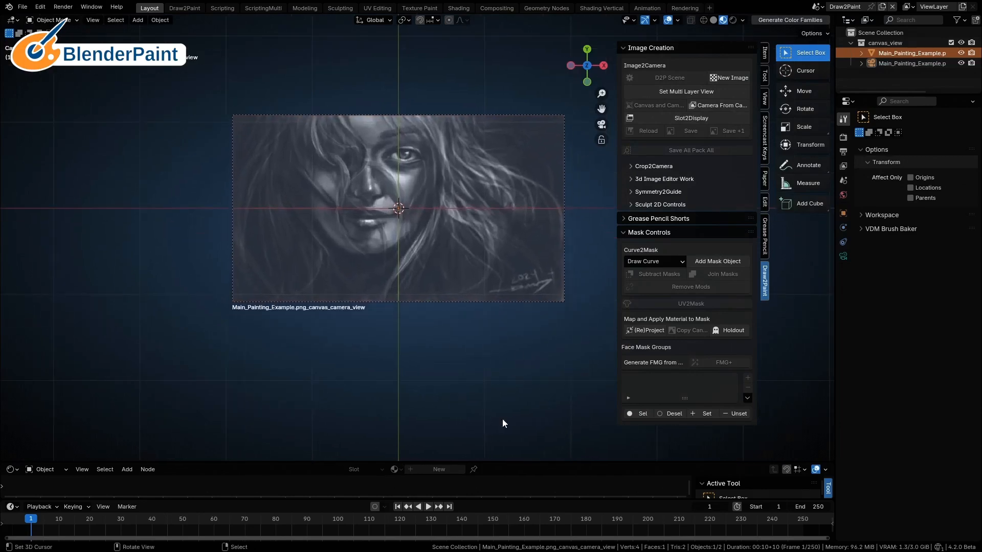
left_click_drag(493, 461, 513, 284)
left_click(461, 196)
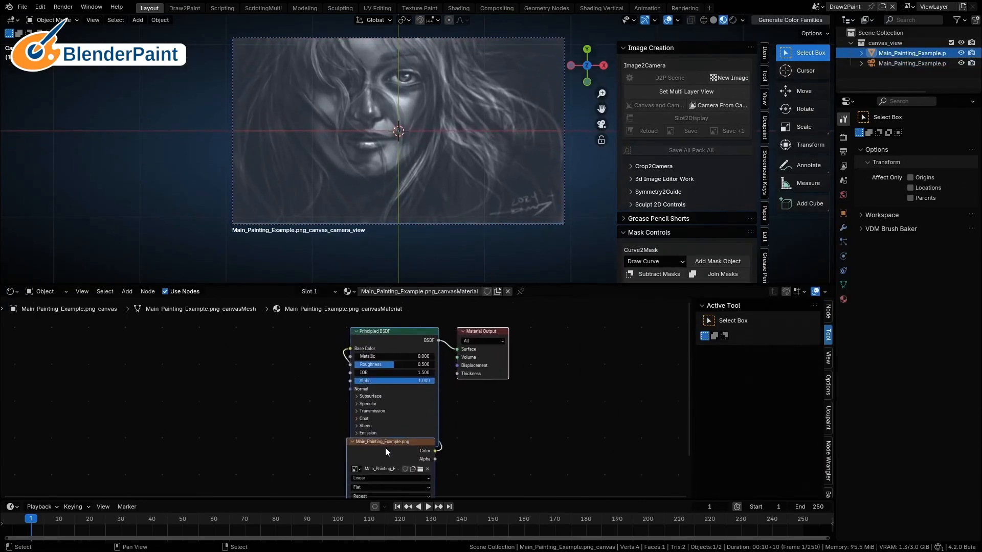
left_click_drag(389, 446, 240, 332)
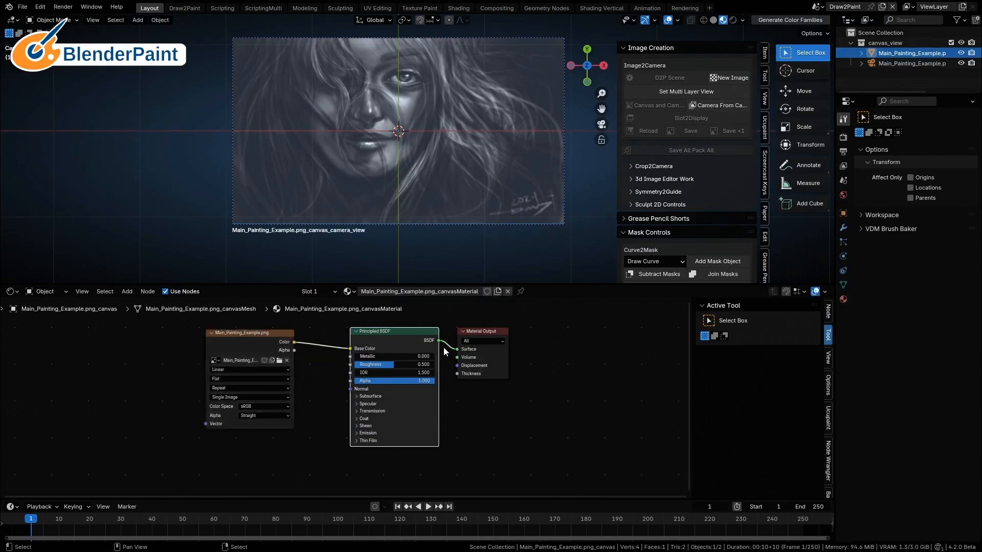
- Detach the Principled BSDF from the Material Output, move it aside, and add an Emission shader above it
left_click_drag(458, 350, 413, 417)
key("shift+a")
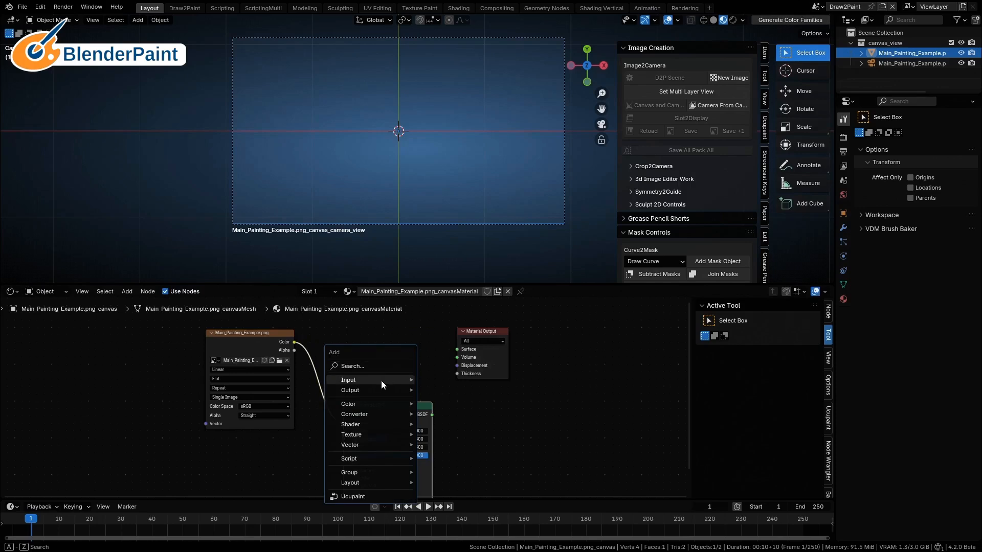
mouse_move(368, 427)
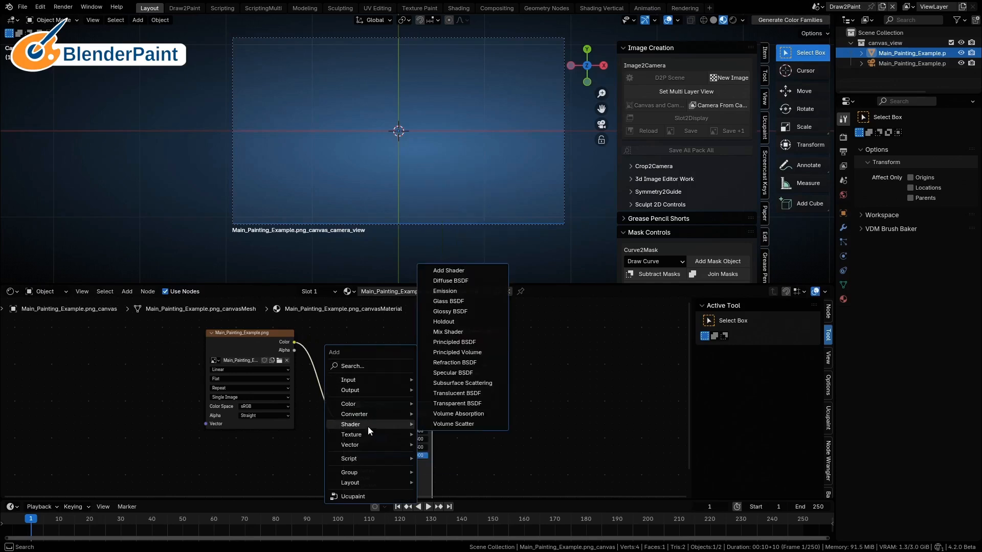
left_click(445, 291)
left_click(381, 318)
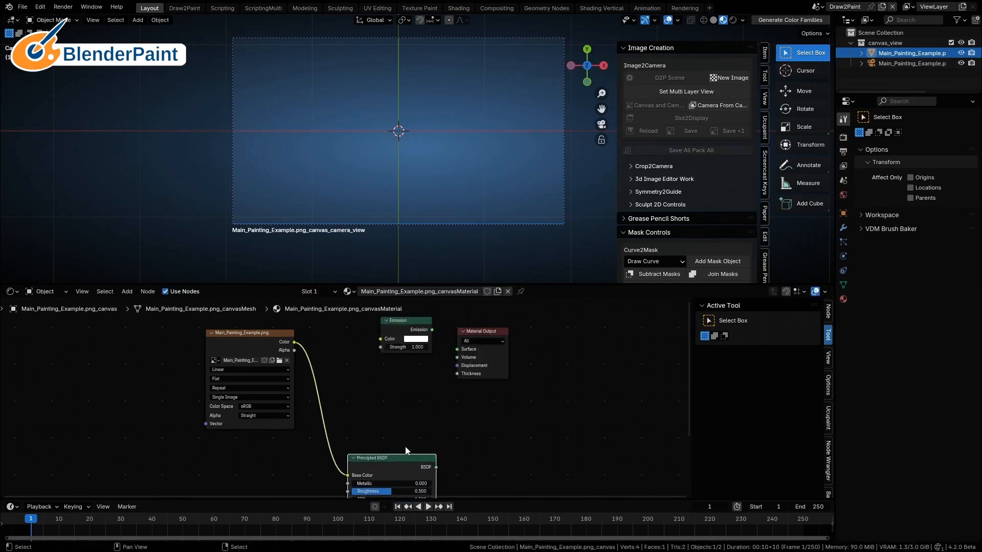
- Add a Transparent BSDF below the Emission node and a Mix Shader before the Material Output
key("shift+a")
mouse_move(415, 402)
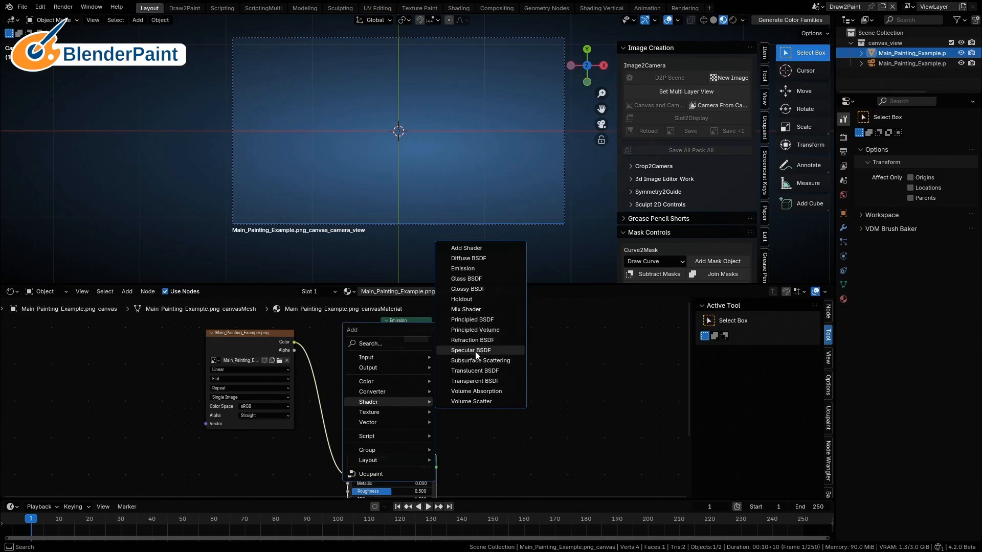
left_click(474, 381)
left_click(407, 378)
left_click_drag(471, 334, 524, 339)
key("shift+a")
mouse_move(524, 339)
left_click(576, 399)
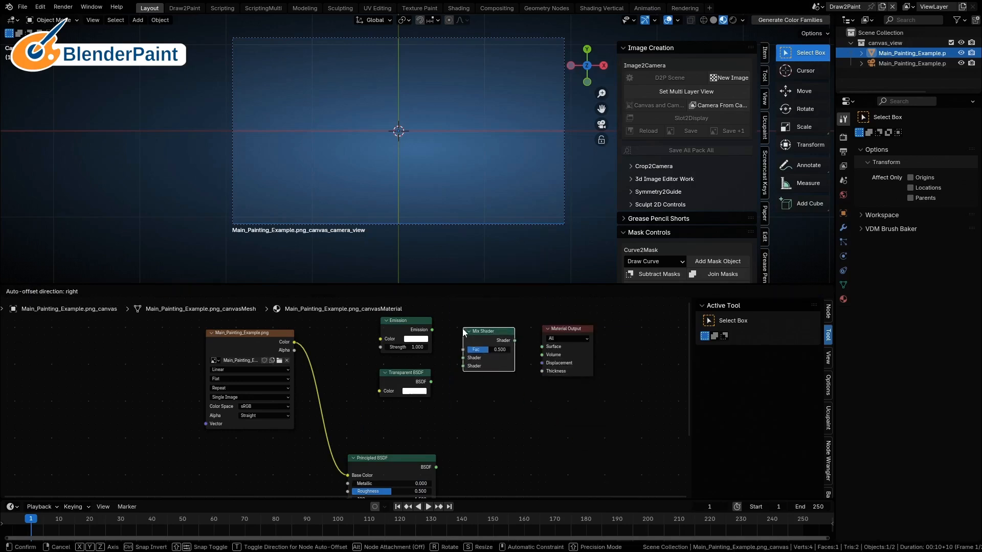
left_click(463, 329)
- Connect the Transparent BSDF and Emission to the Mix Shader's first and second shader inputs, and the image's Alpha to its Fac
left_click_drag(432, 381, 438, 341)
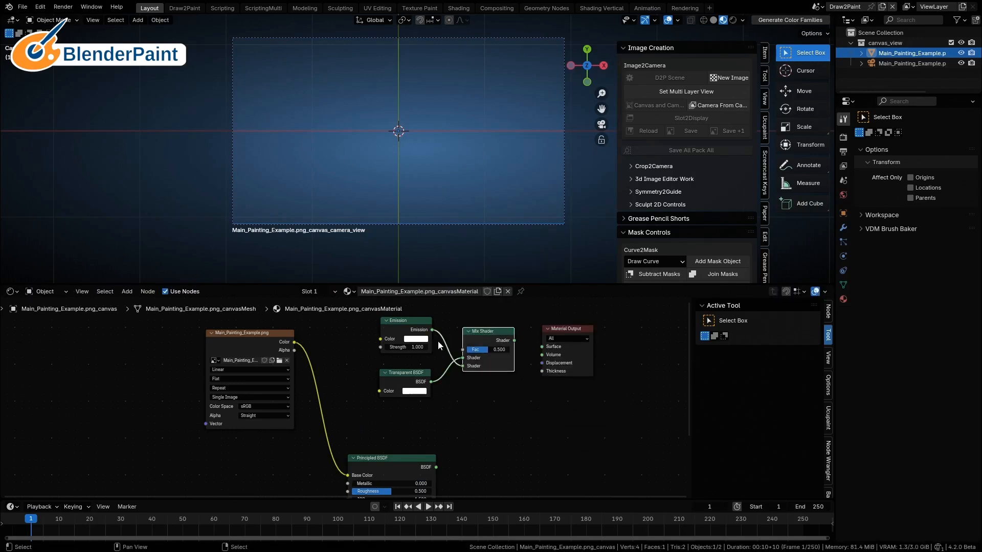
left_click_drag(295, 350, 390, 372)
left_click_drag(459, 360, 462, 350)
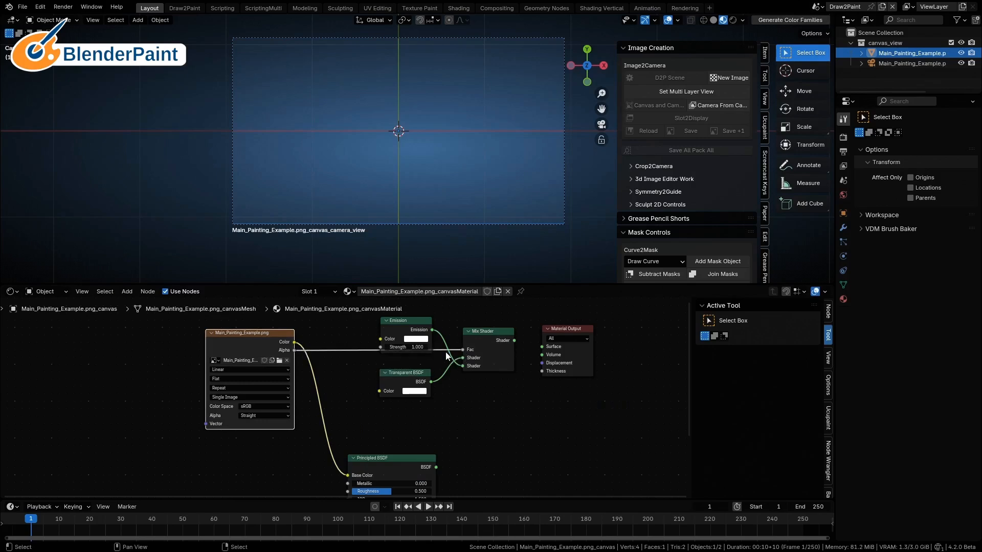
- Connect the image's Color to Emission and the Mix Shader to the material's Surface, and tidy the node positions
left_click_drag(294, 342, 380, 339)
left_click_drag(515, 340, 541, 347)
left_click_drag(414, 327, 411, 326)
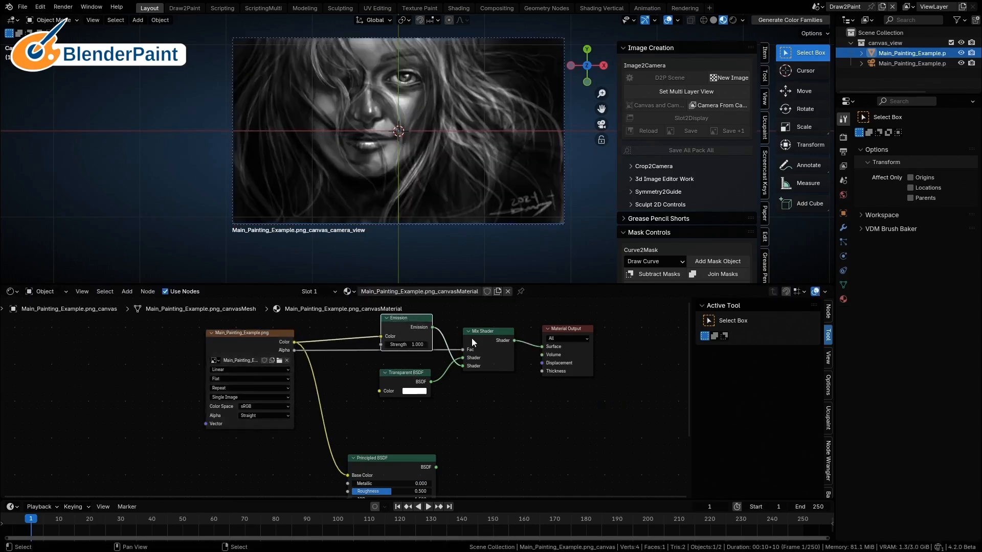
left_click_drag(471, 342, 472, 351)
left_click_drag(258, 342, 262, 345)
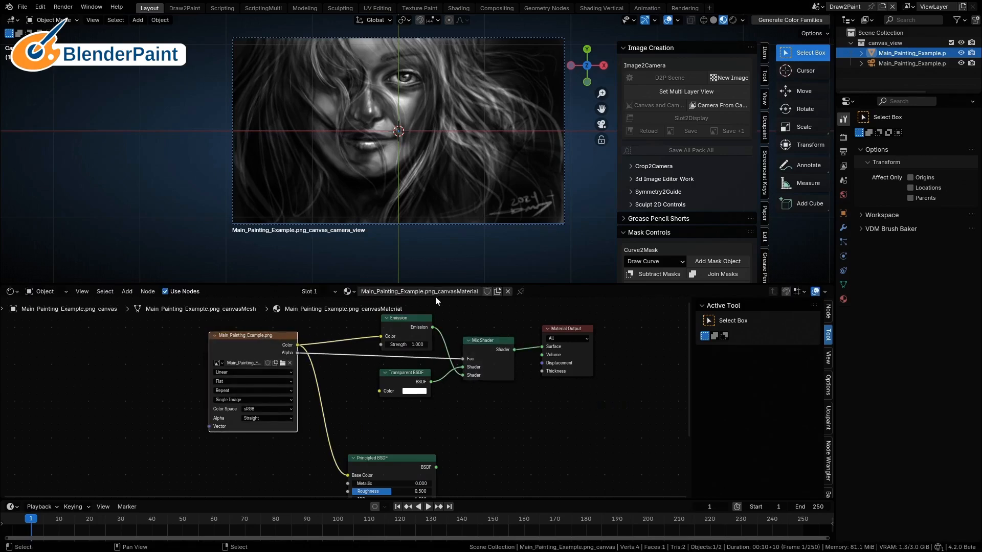
- Shrink the shader editor to enlarge the 3D viewport, and switch the image canvas to Texture Paint mode
left_click_drag(445, 285, 451, 480)
mouse_move(481, 408)
middle_mouse_down("ctrl")
mouse_move(505, 334)
mouse_move(491, 366)
middle_mouse_up("ctrl")
mouse_move(492, 366)
middle_mouse_down("ctrl")
mouse_move(497, 359)
mouse_move(487, 355)
middle_mouse_up("ctrl")
key("ctrl+Tab")
left_click(500, 342)
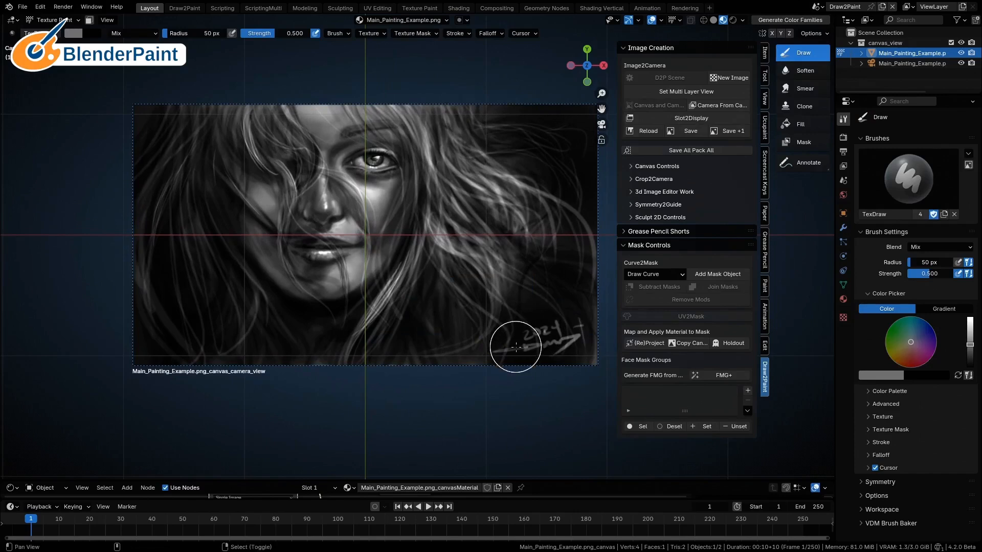
mouse_move(555, 262)
middle_mouse_down("ctrl")
mouse_move(512, 278)
mouse_move(524, 271)
middle_mouse_up("ctrl")
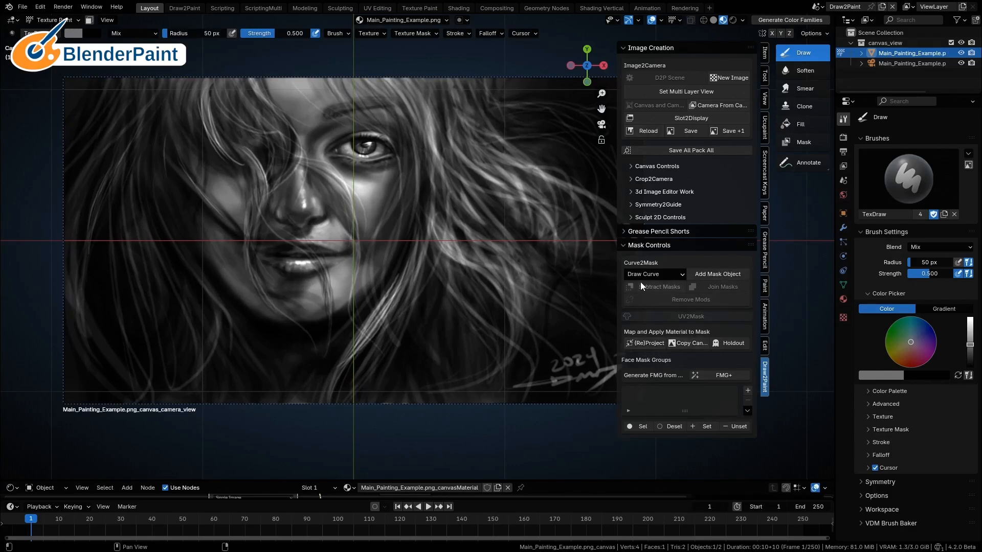
- Collapse Mask Controls, expand Sculpt 2D Controls, and run Copy and Erase on the portrait canvas
left_click(625, 247)
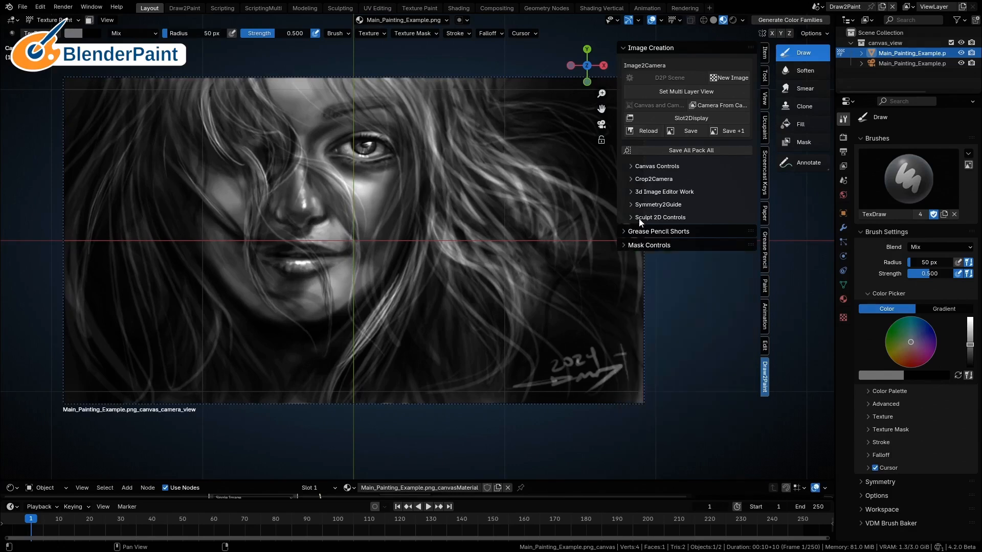
left_click(640, 218)
left_click(666, 248)
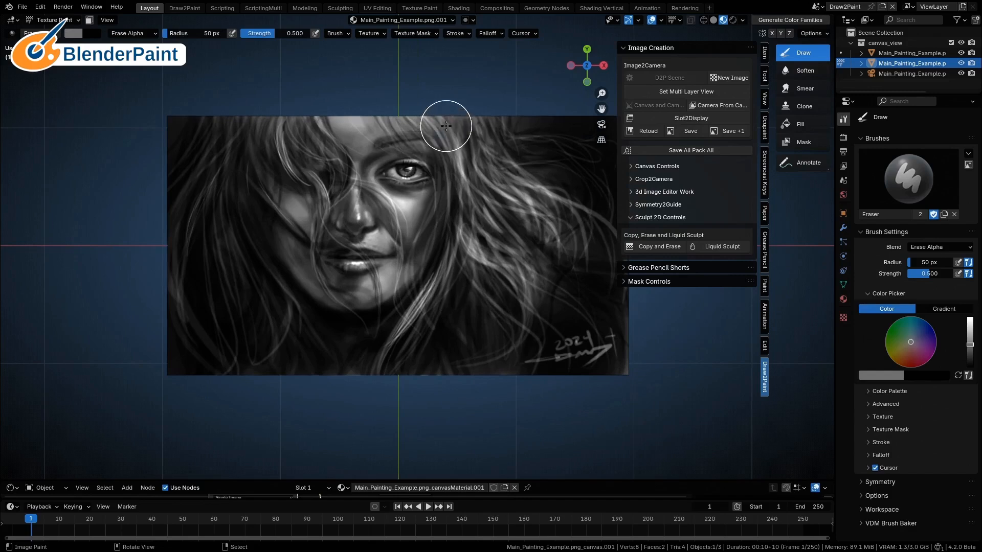
- Set the eraser brush to 35 px radius and strength 1.000, and erase everything around the visible eye on the copy
mouse_move(445, 125)
left_mouse_down()
mouse_move(358, 121)
mouse_move(444, 111)
mouse_move(287, 153)
mouse_move(300, 181)
mouse_move(347, 220)
mouse_move(347, 203)
left_mouse_up()
left_click_drag(930, 274, 962, 278)
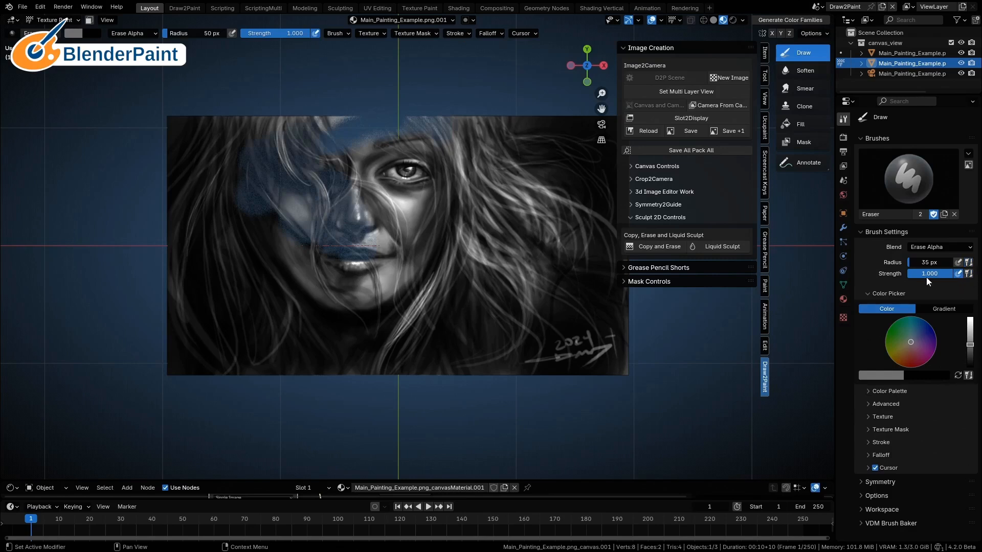
mouse_move(358, 128)
left_mouse_down()
mouse_move(351, 190)
mouse_move(377, 232)
mouse_move(440, 212)
mouse_move(358, 208)
mouse_move(450, 164)
mouse_move(352, 158)
mouse_move(415, 148)
mouse_move(358, 188)
mouse_move(409, 140)
mouse_move(355, 162)
mouse_move(445, 116)
mouse_move(436, 144)
mouse_move(462, 195)
mouse_move(479, 126)
mouse_move(431, 225)
mouse_move(348, 219)
mouse_move(355, 285)
mouse_move(270, 219)
mouse_move(343, 112)
mouse_move(241, 119)
mouse_move(167, 251)
mouse_move(206, 278)
mouse_move(287, 267)
mouse_move(171, 401)
mouse_move(443, 257)
mouse_move(313, 364)
mouse_move(370, 379)
mouse_move(510, 354)
mouse_move(578, 377)
mouse_move(618, 344)
left_mouse_up()
middle_click_drag(407, 206, 318, 245, "shift")
mouse_move(369, 284)
left_mouse_down()
mouse_move(338, 264)
mouse_move(380, 260)
mouse_move(561, 309)
mouse_move(465, 287)
mouse_move(416, 259)
mouse_move(483, 149)
mouse_move(415, 193)
left_mouse_up()
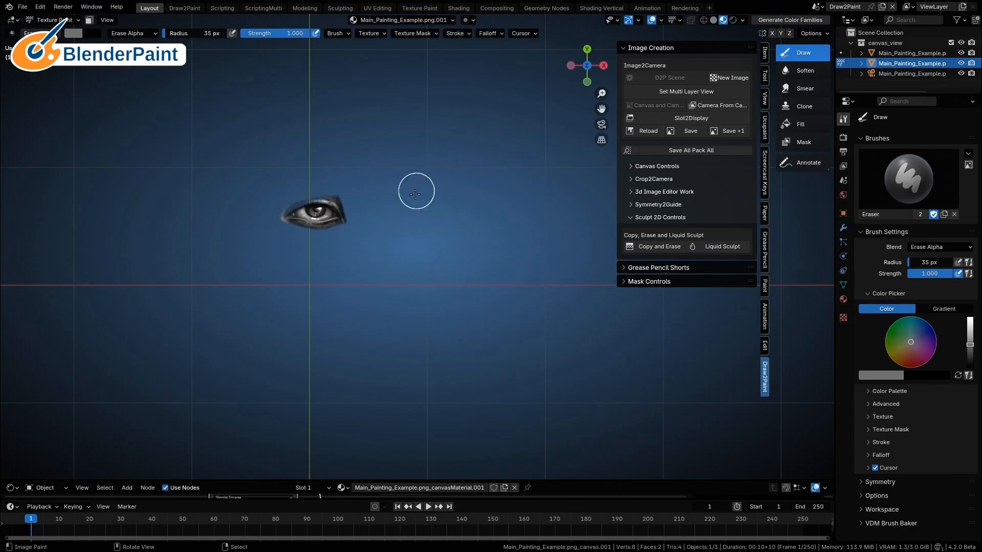
- Set the brush blend to Add Alpha and paint back the missing edges around the eyelids and outer corner
middle_click_drag(409, 231, 397, 210, "ctrl")
mouse_move(397, 220)
middle_mouse_down("shift")
mouse_move(513, 228)
mouse_move(513, 161)
mouse_move(554, 216)
middle_mouse_up("shift")
left_click(914, 247)
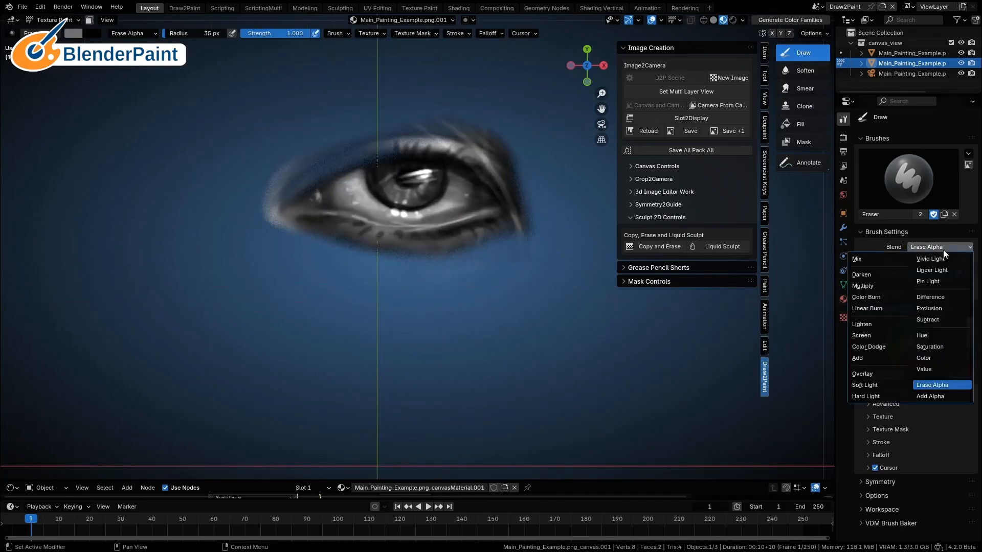
left_click(942, 358)
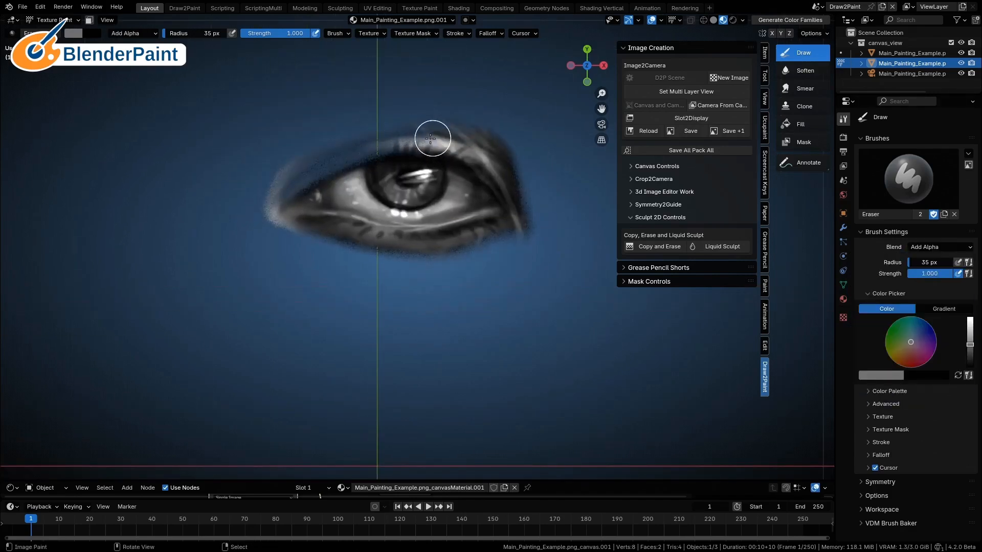
mouse_move(432, 136)
left_mouse_down()
mouse_move(339, 160)
mouse_move(388, 150)
left_mouse_up()
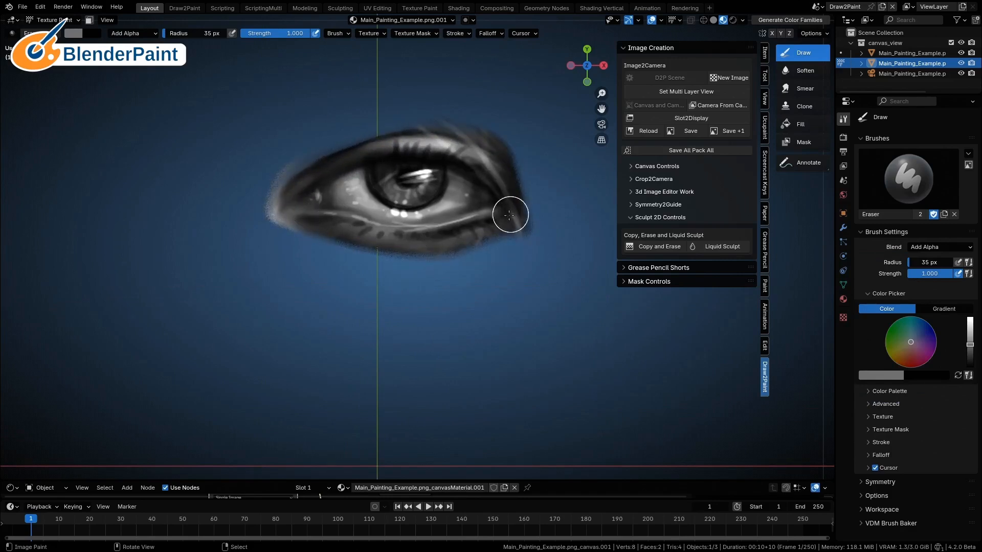
left_click_drag(468, 237, 375, 238)
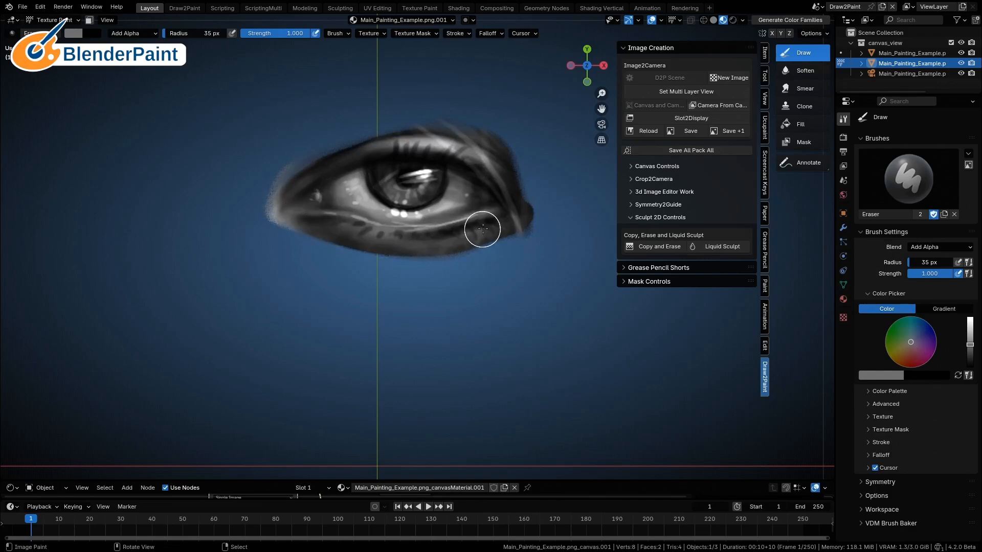
mouse_move(482, 229)
left_mouse_down()
mouse_move(511, 204)
mouse_move(525, 171)
left_mouse_up()
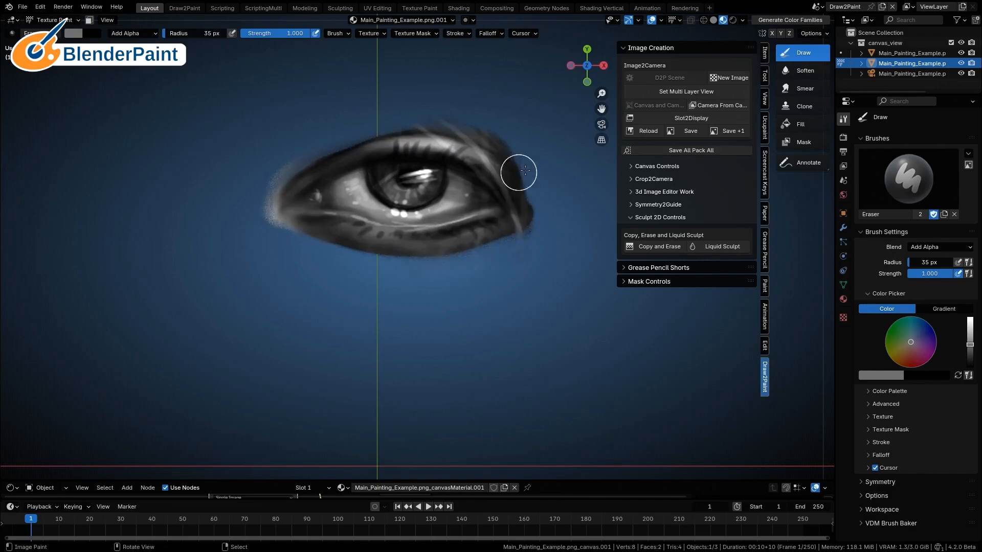
- Set the brush blend to Erase Alpha and trim the edge below the lower eyelid
left_click(923, 247)
left_click(941, 390)
scroll(493, 365, "down", 2)
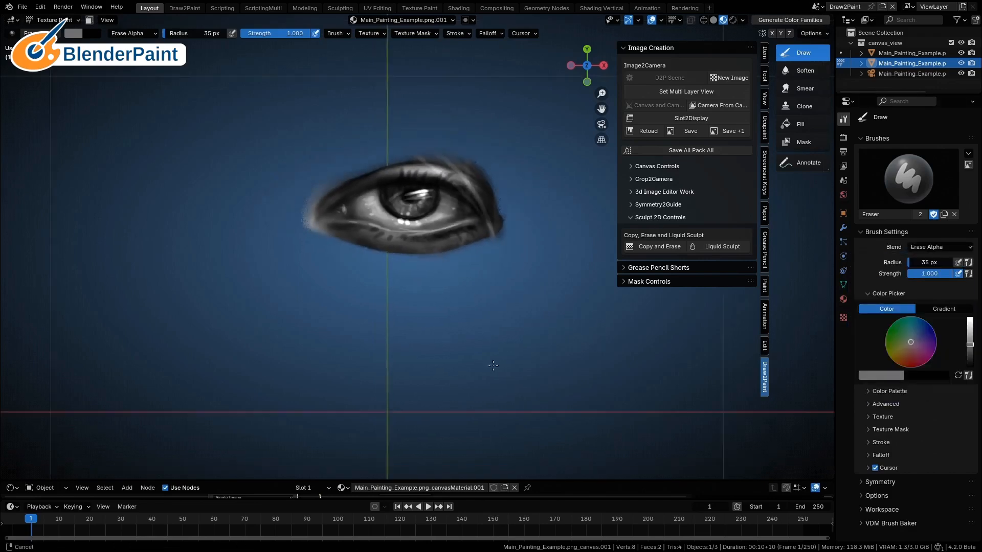
scroll(467, 364, "up", 4)
scroll(546, 287, "down", 1)
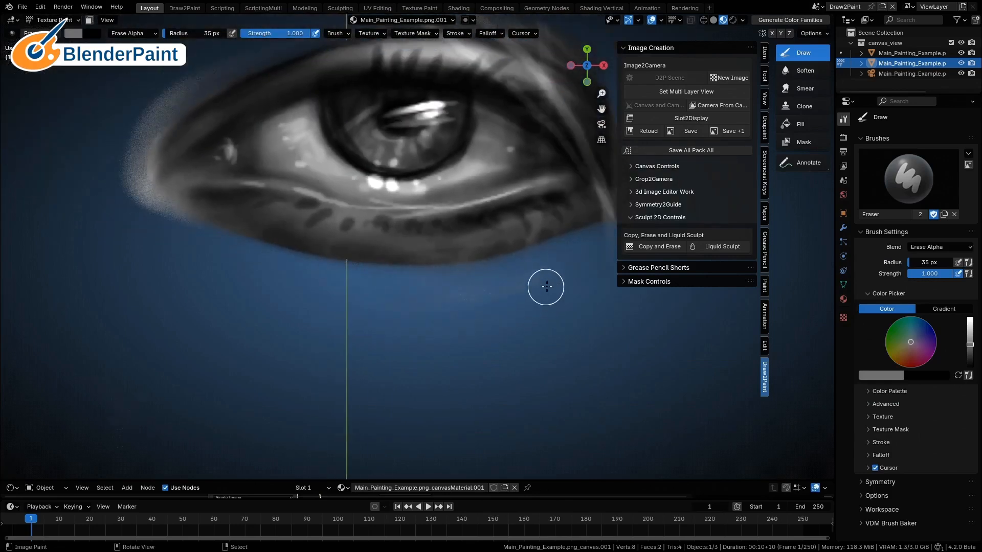
left_click_drag(368, 278, 605, 237)
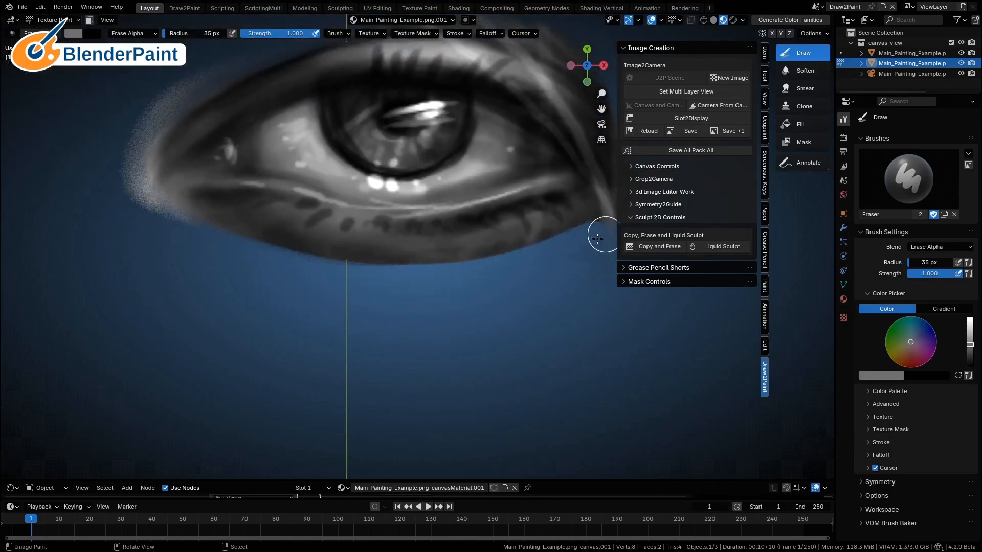
middle_click_drag(605, 236, 529, 242, "shift")
left_click_drag(469, 272, 551, 221)
- Erase the rough edges above the upper eyelid and around the eye's outer corner
scroll(385, 293, "down", 1)
middle_click_drag(351, 293, 430, 324, "shift")
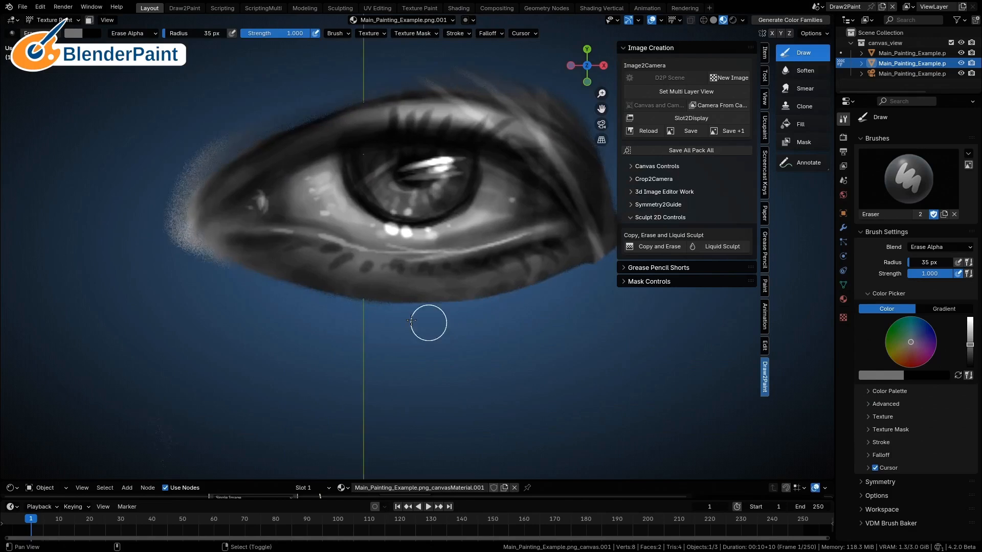
middle_click_drag(327, 103, 237, 185, "shift")
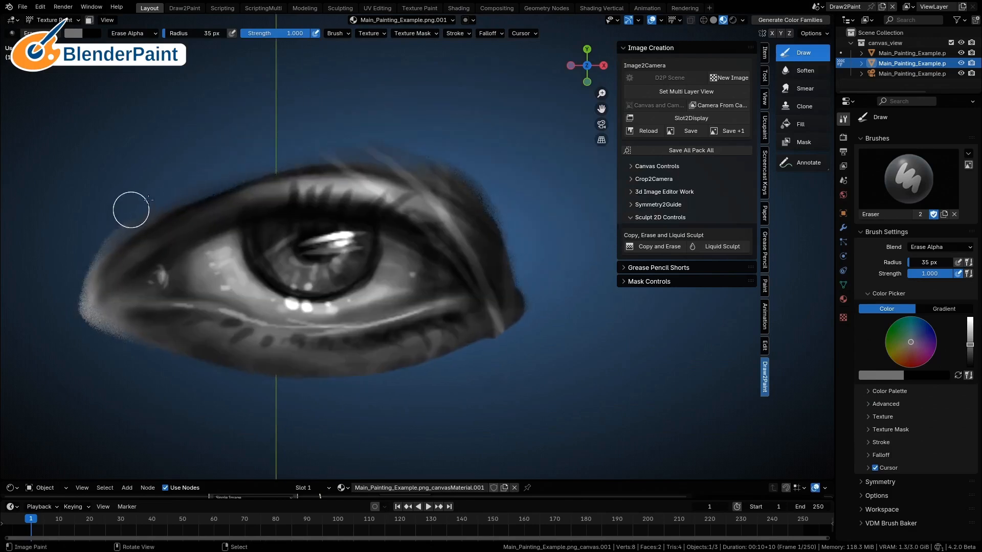
left_click_drag(552, 222, 309, 138)
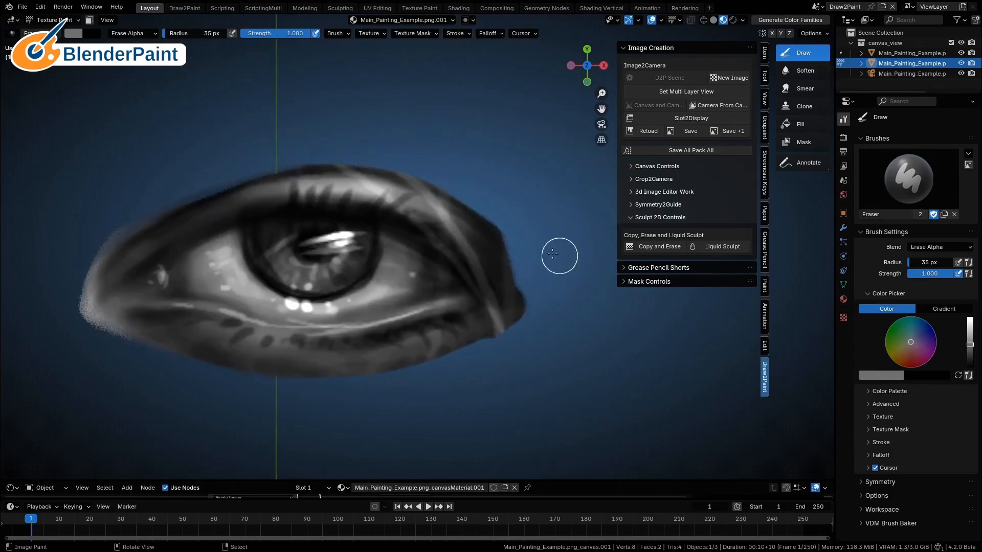
left_click_drag(561, 256, 395, 168)
- Start Liquid Sculpt on the cut-out eye copy and frame the eye closely
mouse_move(440, 215)
middle_mouse_down("ctrl")
mouse_move(476, 450)
mouse_move(443, 406)
middle_mouse_up("ctrl")
left_click(715, 251)
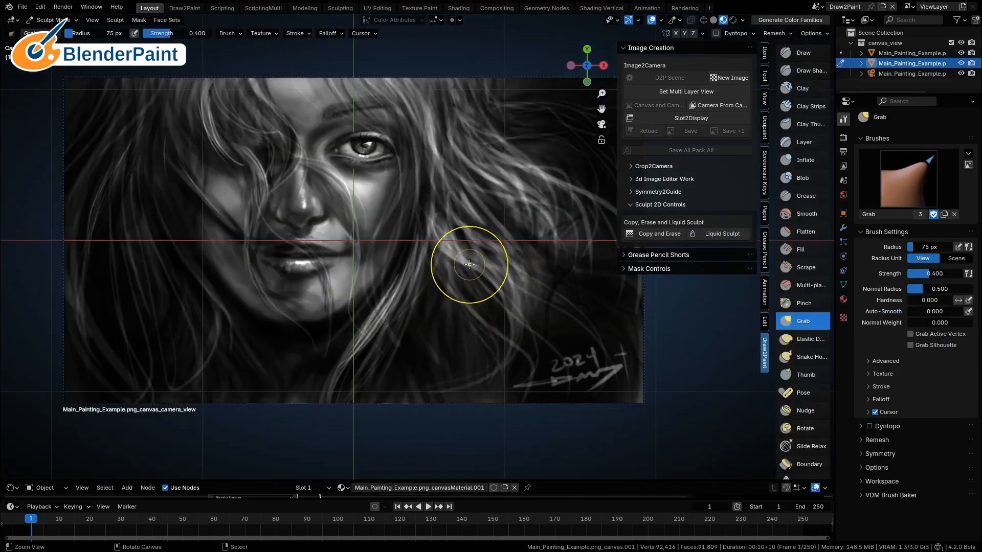
middle_click_drag(469, 263, 449, 181, "ctrl")
mouse_move(449, 181)
middle_mouse_down("shift")
mouse_move(473, 212)
mouse_move(485, 266)
mouse_move(490, 255)
middle_mouse_up("shift")
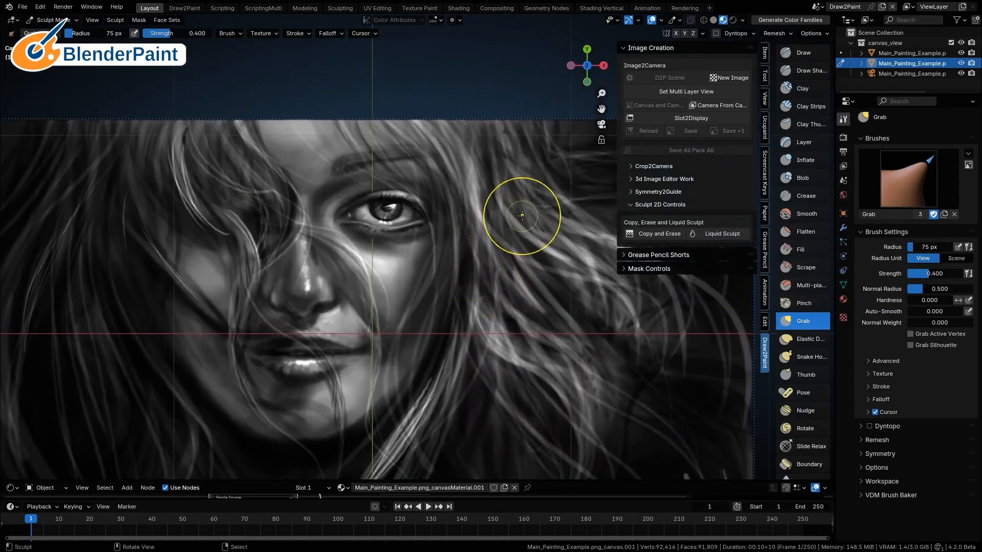
- Reshape the eye's inner corner and its upper and lower lids with the Grab brush
left_click_drag(391, 245, 387, 241)
left_click_drag(387, 241, 369, 232)
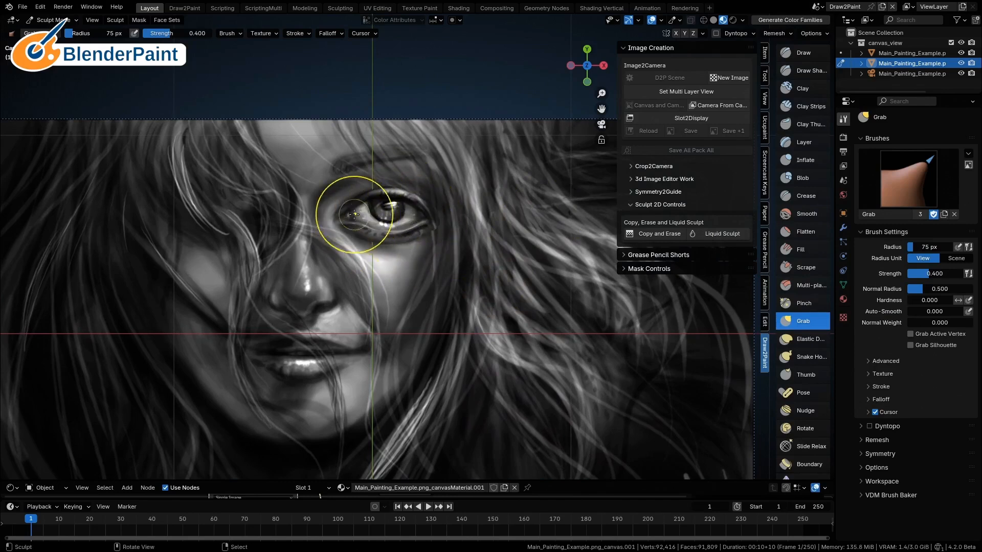
left_click_drag(382, 194, 391, 186)
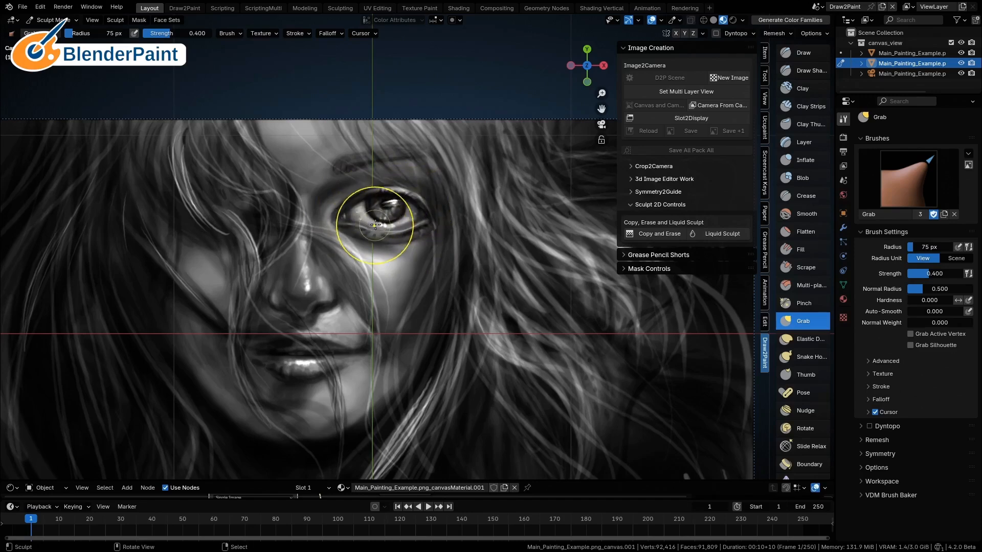
left_click_drag(390, 224, 397, 238)
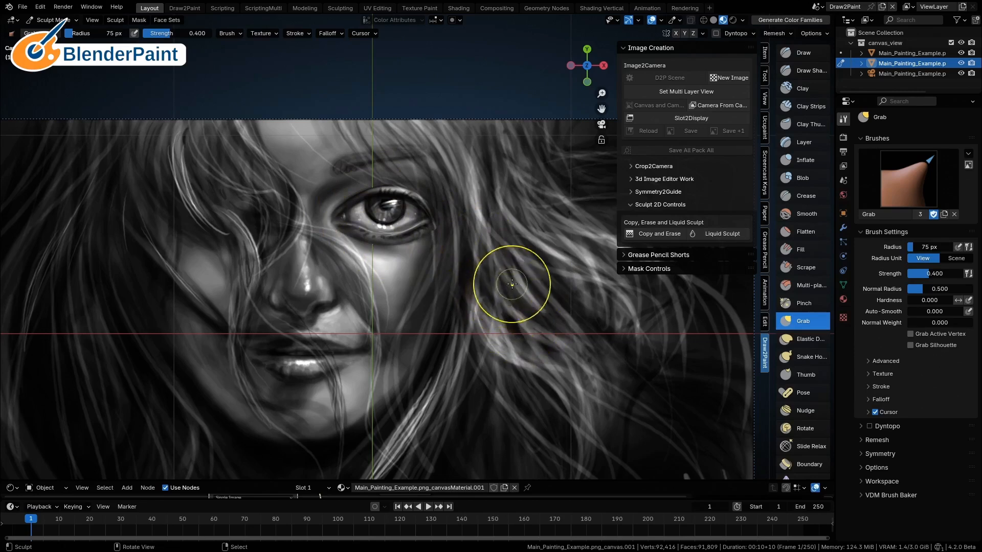
- Enlarge the iris and eye with the Inflate brush at 35 px radius and strength 0.500, working in the camera view
mouse_move(512, 284)
middle_mouse_down("ctrl")
mouse_move(519, 258)
mouse_move(467, 333)
middle_mouse_up("ctrl")
mouse_move(485, 300)
middle_mouse_down("ctrl")
mouse_move(493, 326)
mouse_move(449, 307)
middle_mouse_up("ctrl")
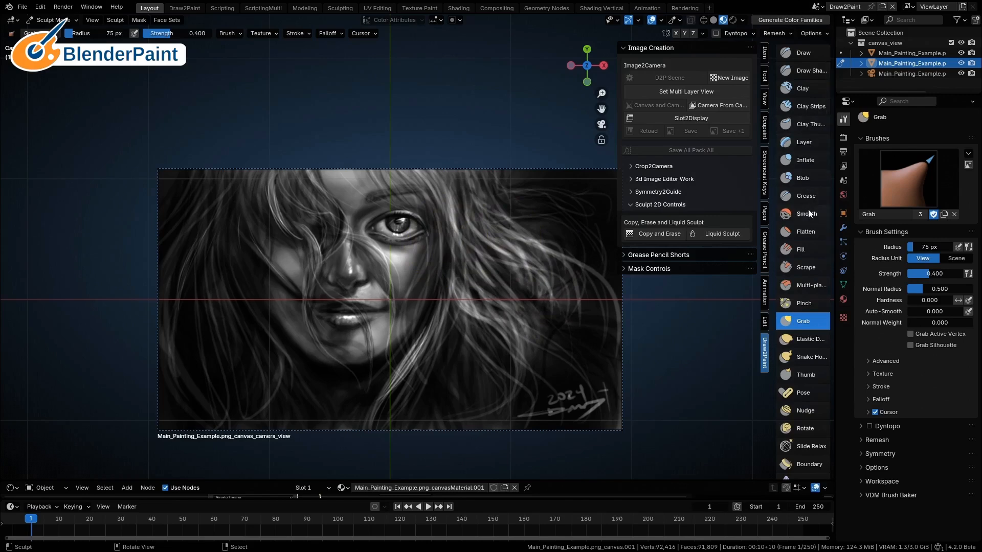
left_click(806, 160)
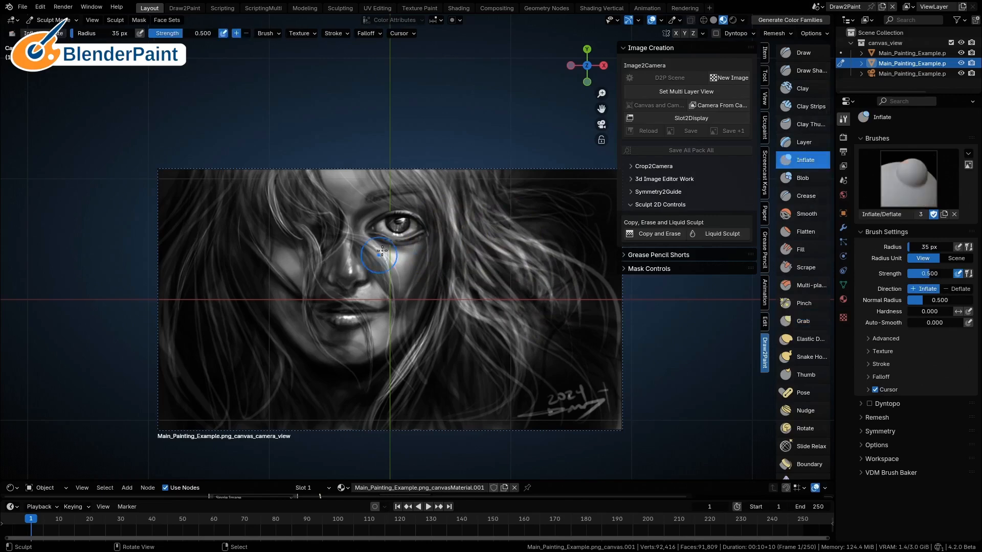
scroll(425, 213, "up", 2)
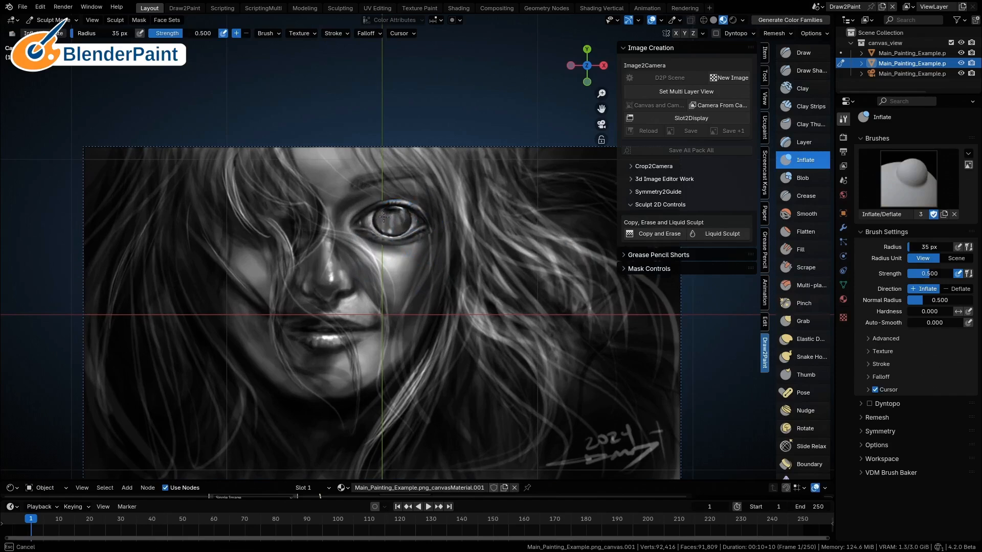
mouse_move(384, 217)
middle_mouse_down()
mouse_move(393, 256)
mouse_move(391, 240)
mouse_move(492, 238)
middle_mouse_up()
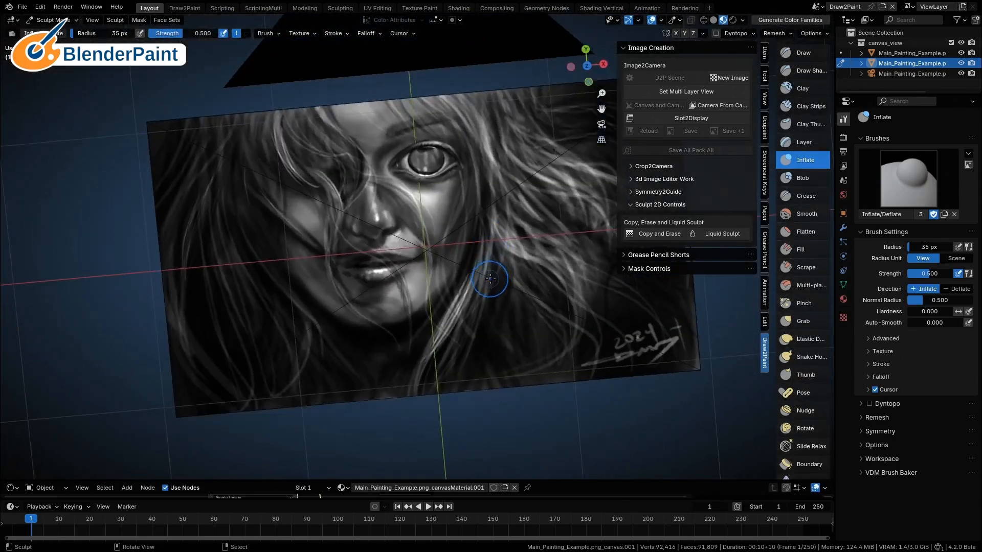
key("KP_0")
left_click_drag(403, 220, 427, 233)
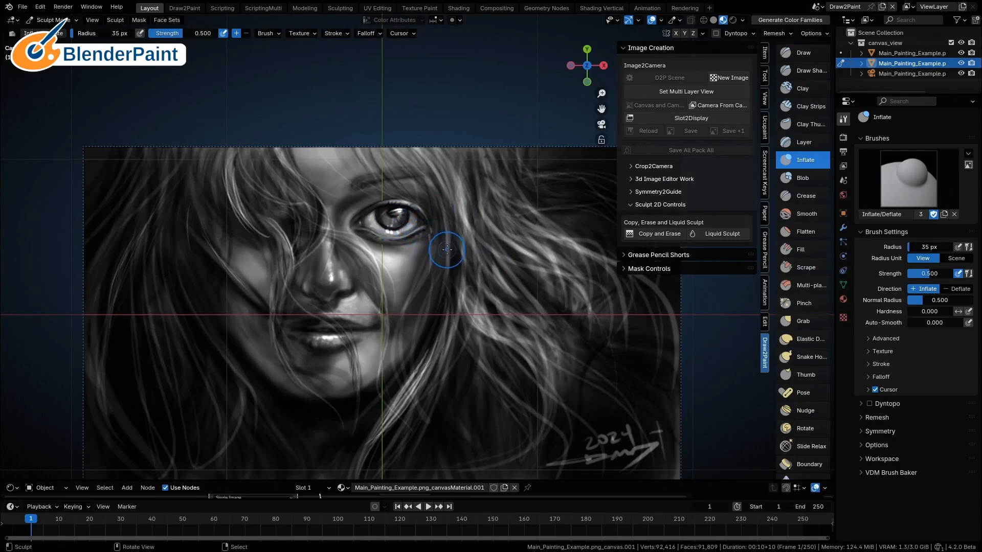
middle_click_drag(463, 259, 503, 236, "ctrl")
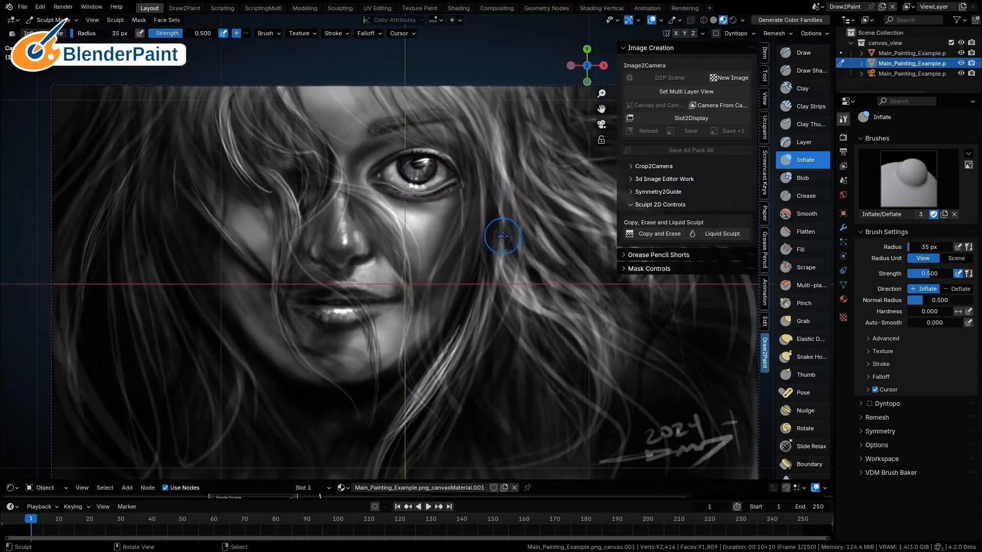
- Render the camera view, start saving the render with Save As, and open the first folder on the Desktop
key("F12")
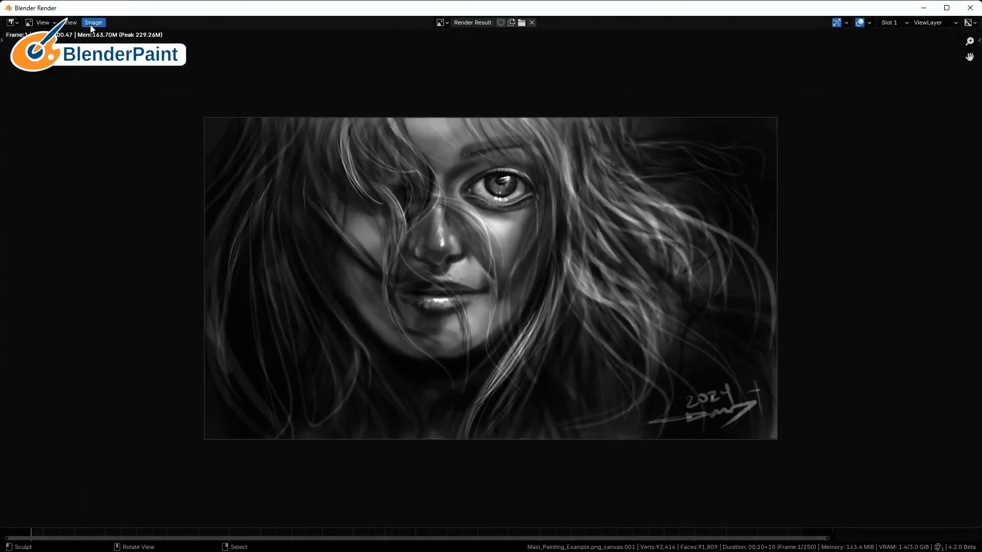
left_click(92, 23)
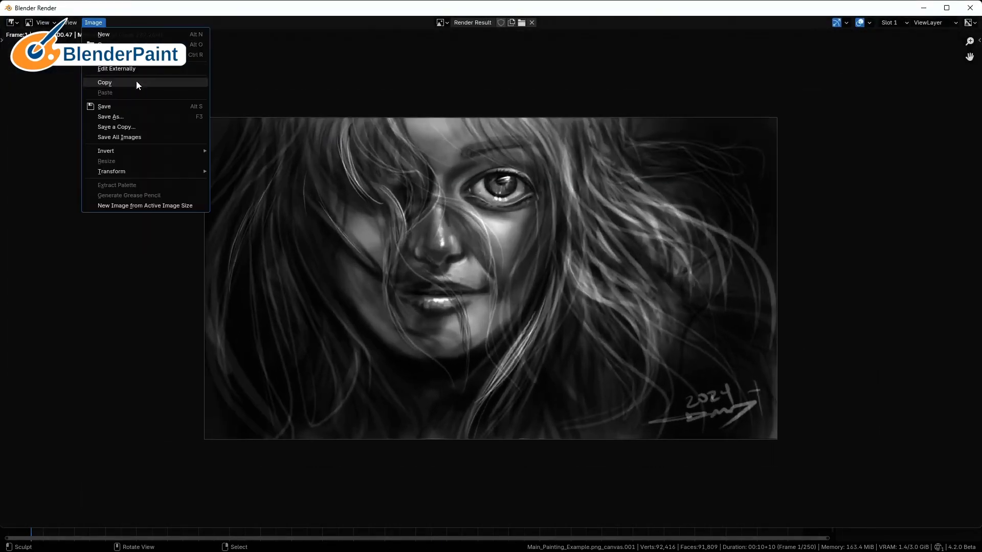
left_click(132, 118)
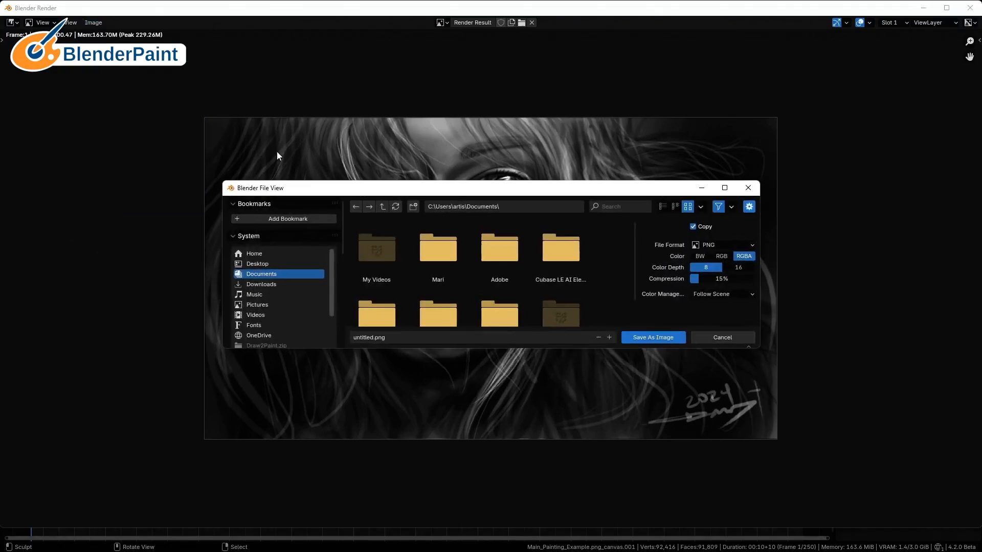
left_click(270, 264)
double_click(380, 257)
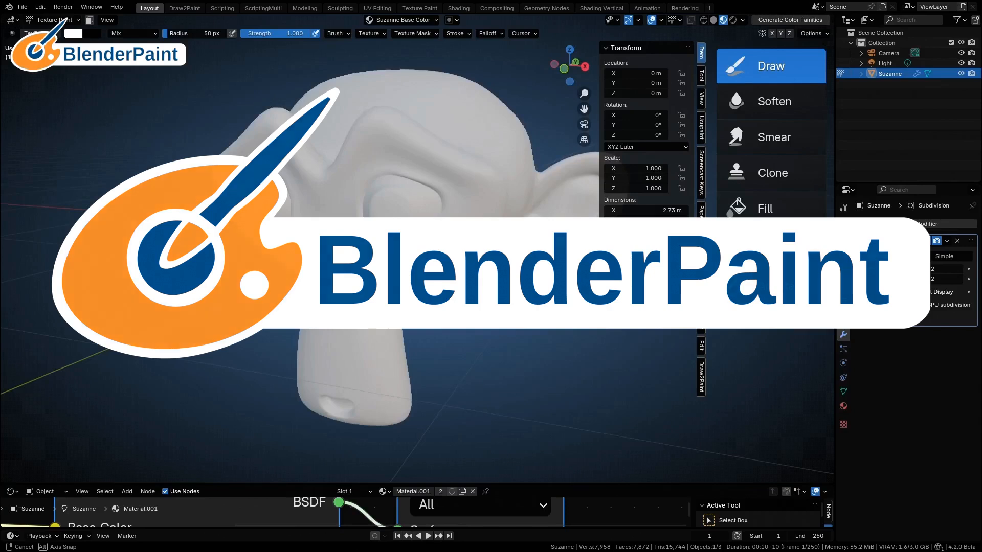
- Draw a freehand annotation stroke in the empty space beside Suzanne with the Annotate tool
middle_click_drag(491, 277, 517, 258)
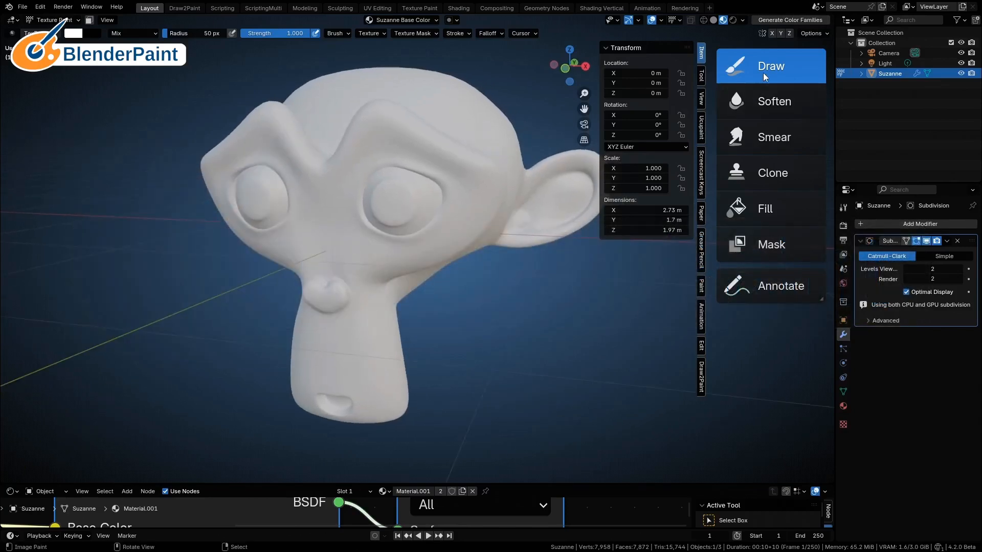
left_click(742, 287)
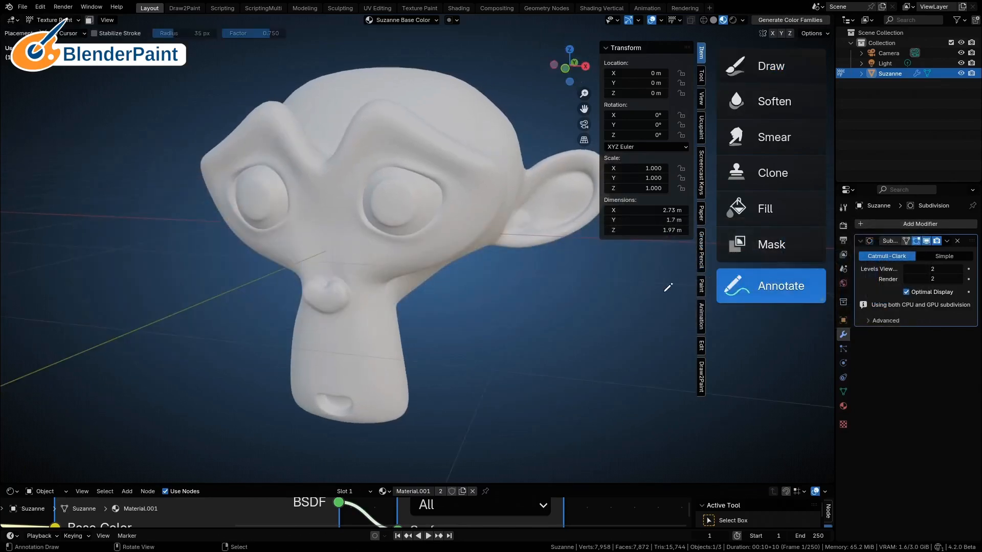
left_click_drag(478, 353, 616, 241)
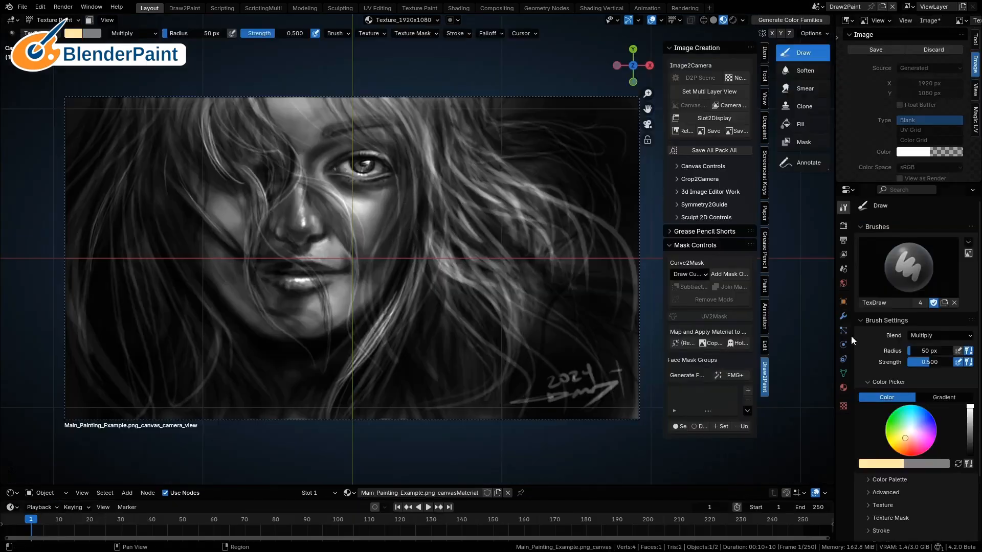
- Set the brush blend mode to Mix, paint the face in pale yellow, and raise the strength to 0.976
left_click(942, 336)
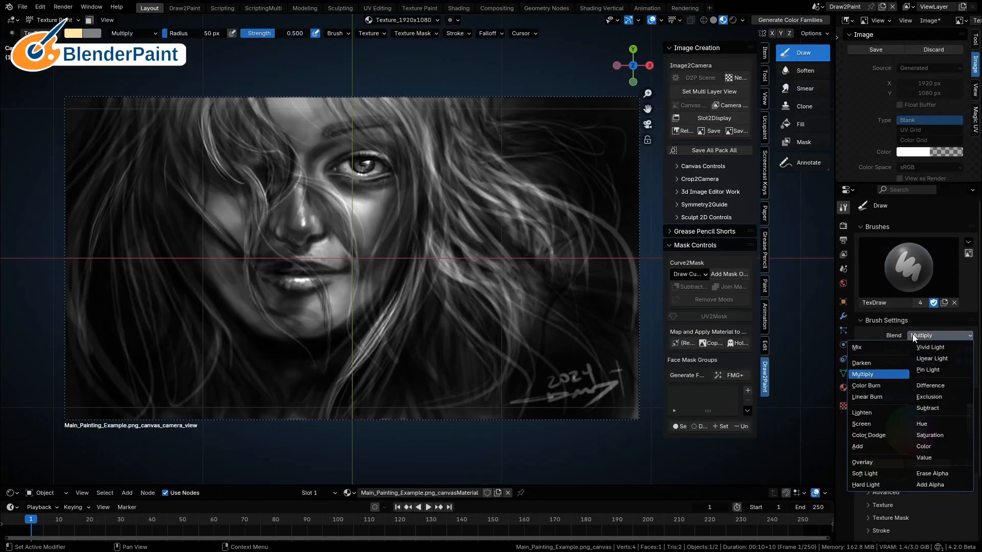
mouse_move(336, 192)
left_mouse_down()
mouse_move(375, 237)
mouse_move(315, 159)
left_mouse_up()
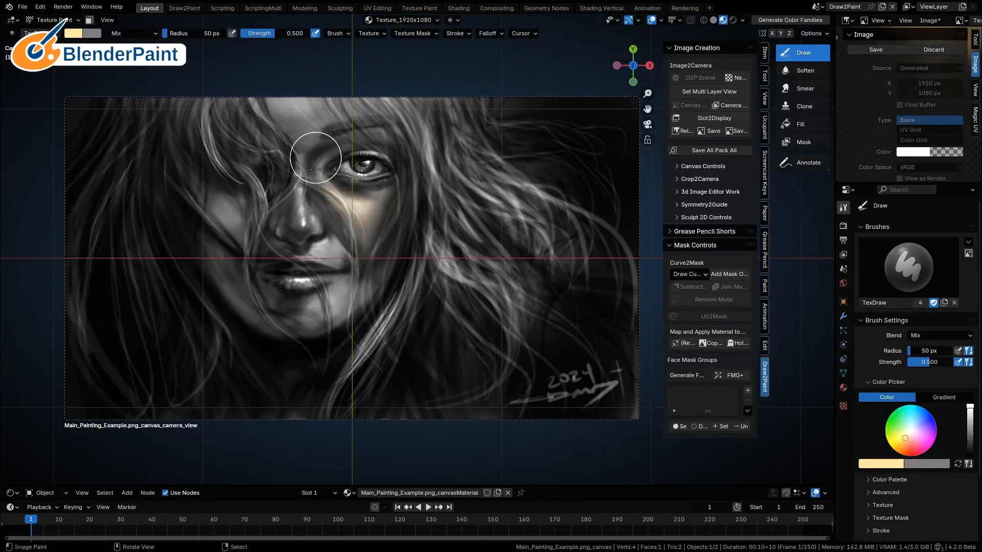
mouse_move(319, 234)
left_mouse_down()
mouse_move(351, 307)
mouse_move(296, 301)
mouse_move(224, 252)
mouse_move(307, 208)
mouse_move(333, 110)
mouse_move(364, 127)
mouse_move(303, 158)
mouse_move(394, 193)
mouse_move(362, 197)
mouse_move(333, 324)
mouse_move(293, 328)
mouse_move(201, 232)
mouse_move(316, 246)
mouse_move(298, 296)
left_mouse_up()
key("shift+f")
left_click(383, 142)
- Paint the lips orange-red with the Draw brush at 11 px radius
left_click(909, 448)
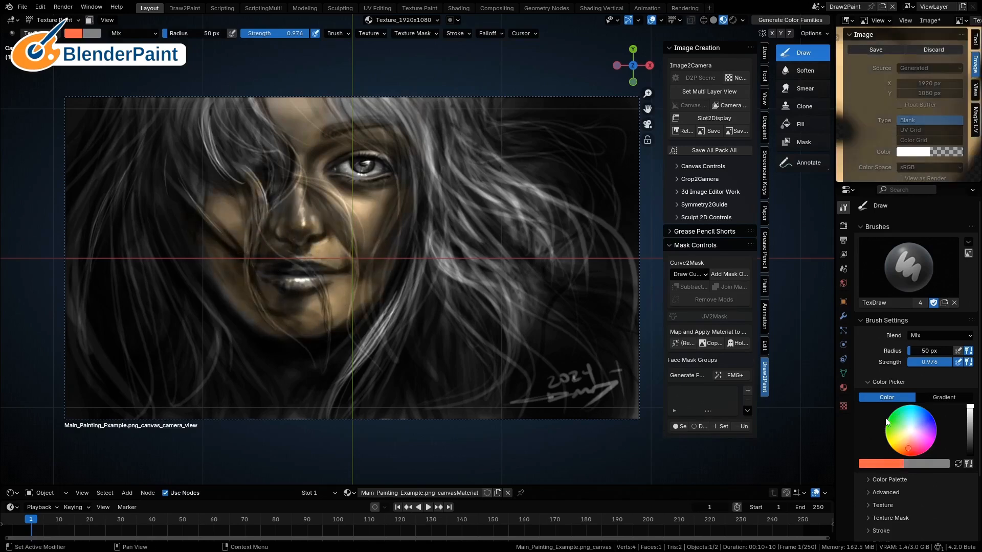
key("f")
left_click(379, 269)
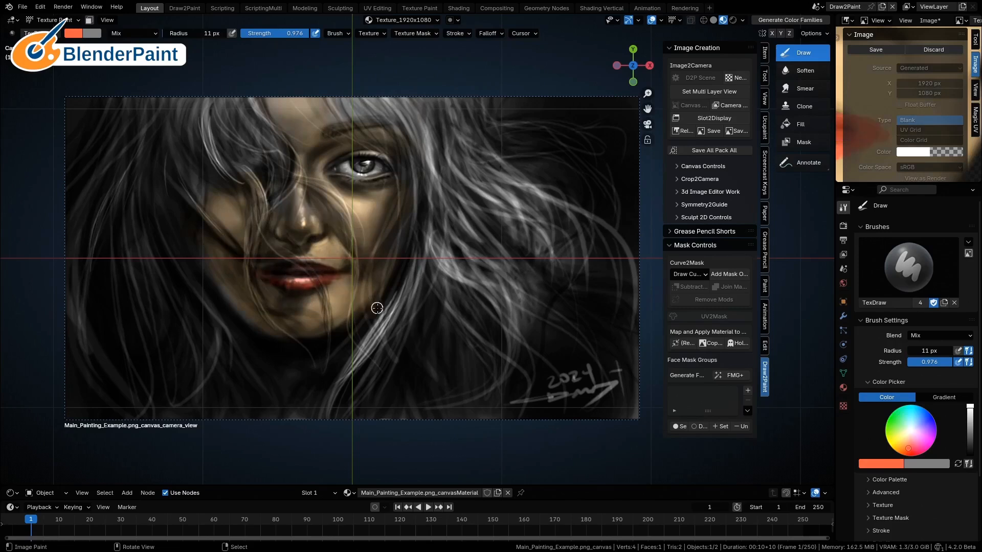
- Switch the brush back to the pale yellow skin colour and paint over the lips and cheek at 35 px radius
key("shift+x")
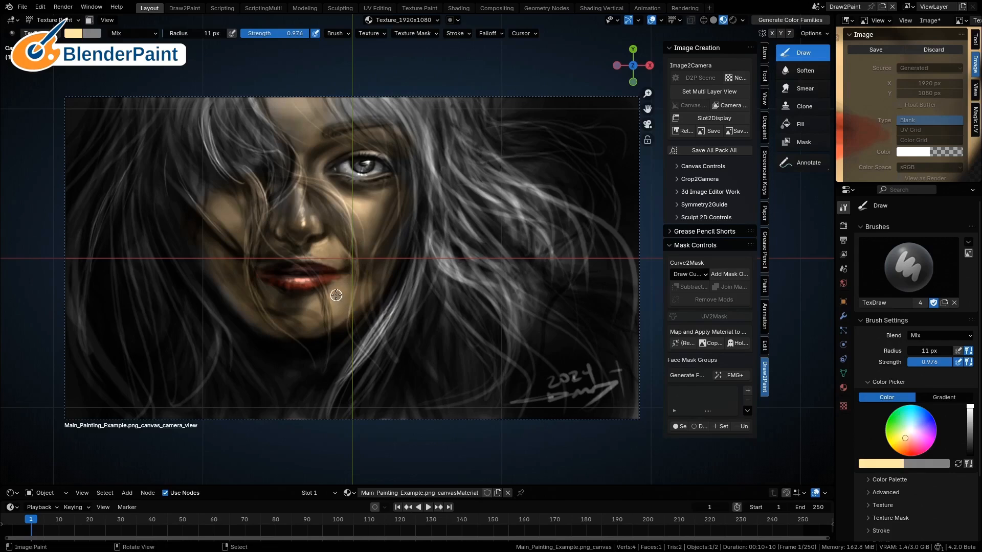
key("f")
left_click(347, 295)
left_click_drag(316, 282, 317, 275)
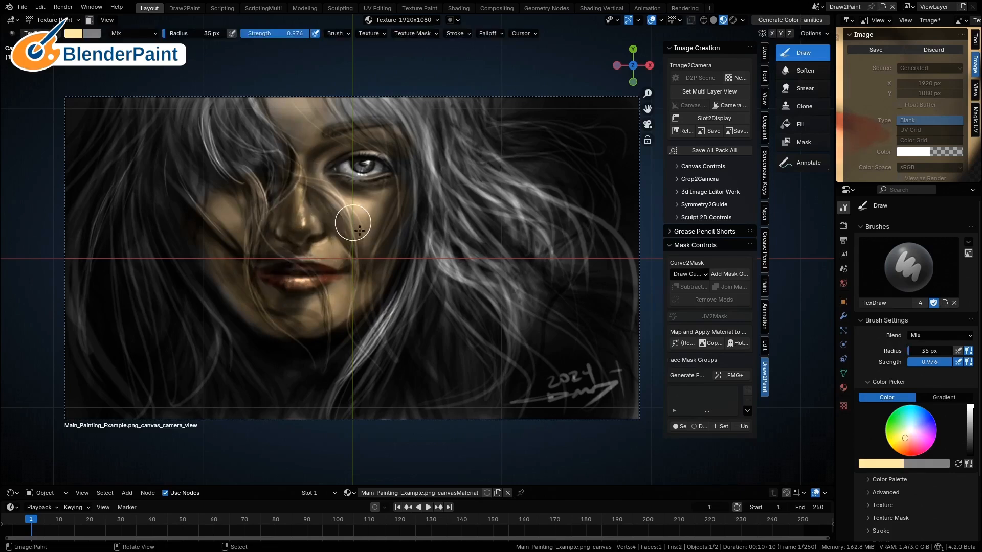
left_click_drag(359, 230, 375, 181)
- Paint the iris cyan with the Draw brush at 24 px radius
left_click(908, 412)
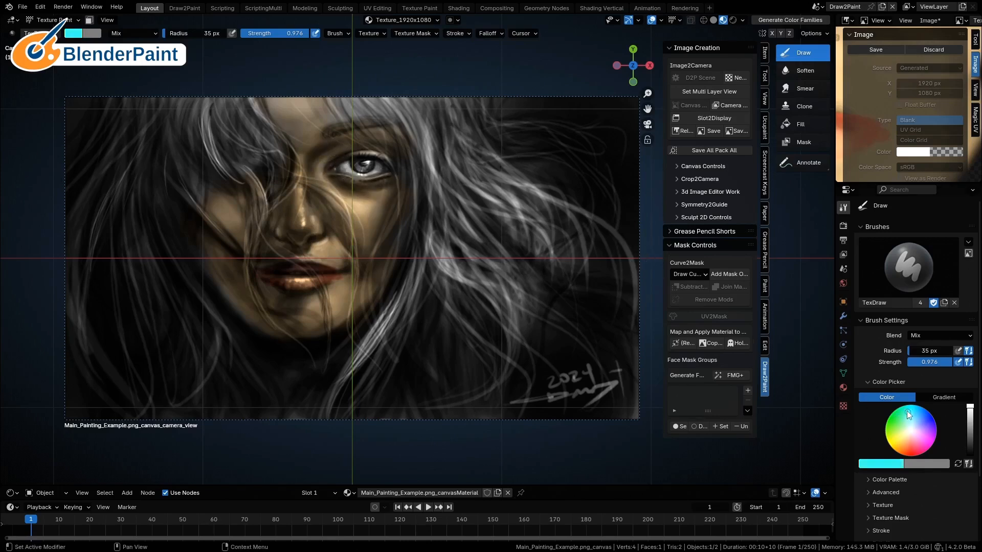
key("f")
left_click(371, 175)
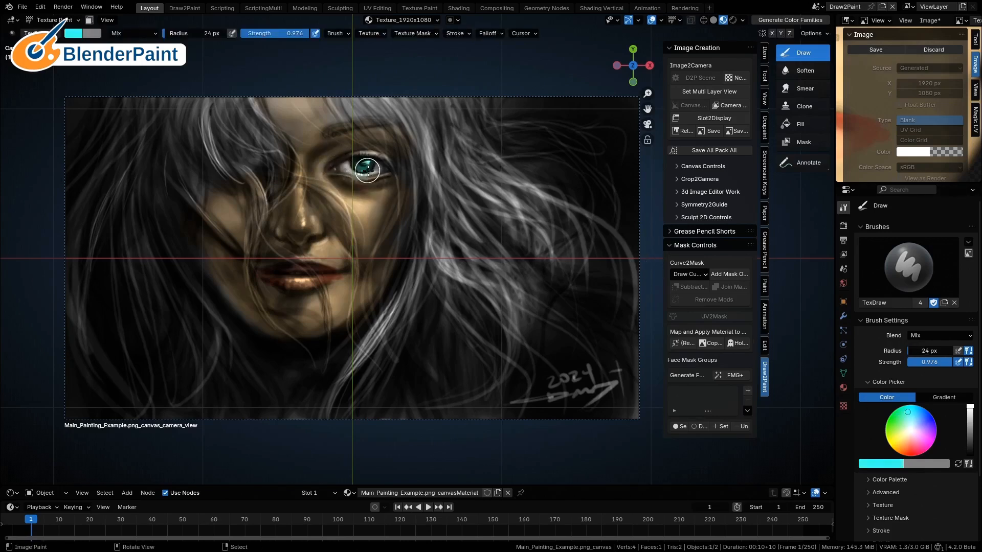
- Paint the hair on both sides of the face green with the Draw brush at 61 px radius
left_click(893, 410)
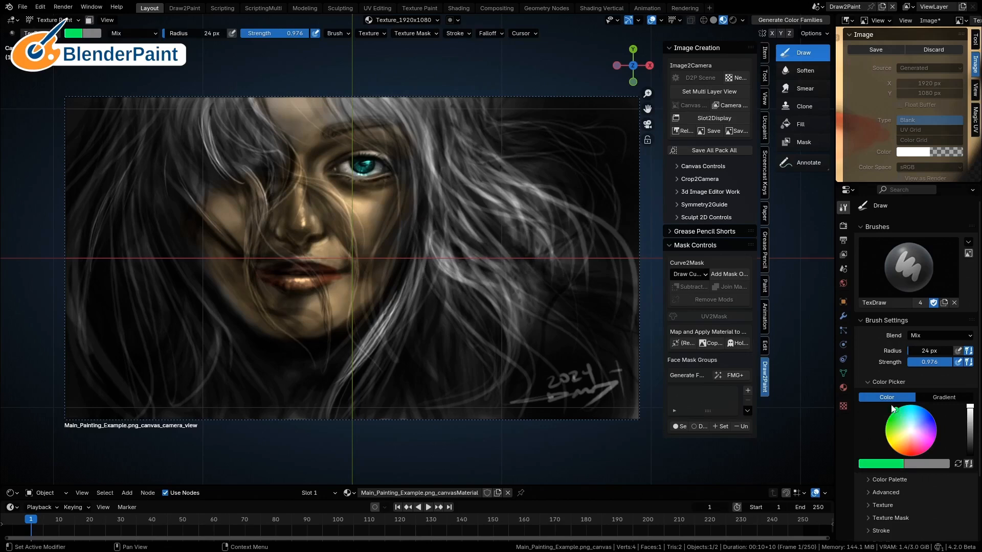
key("f")
left_click(355, 81)
mouse_move(355, 81)
left_mouse_down()
mouse_move(447, 225)
mouse_move(377, 376)
mouse_move(504, 311)
mouse_move(458, 180)
mouse_move(581, 344)
mouse_move(437, 207)
left_mouse_up()
mouse_move(312, 95)
left_mouse_down()
mouse_move(304, 76)
mouse_move(193, 97)
mouse_move(140, 256)
mouse_move(256, 401)
mouse_move(241, 234)
left_mouse_up()
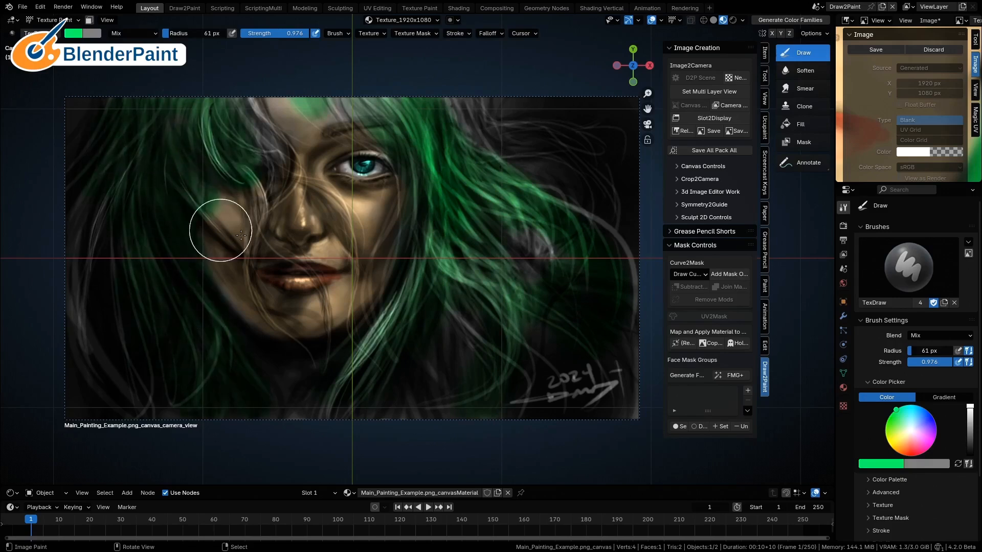
- Reload the canvas image to discard the painted colours
left_click(686, 132)
middle_click_drag(512, 314, 580, 278, "shift")
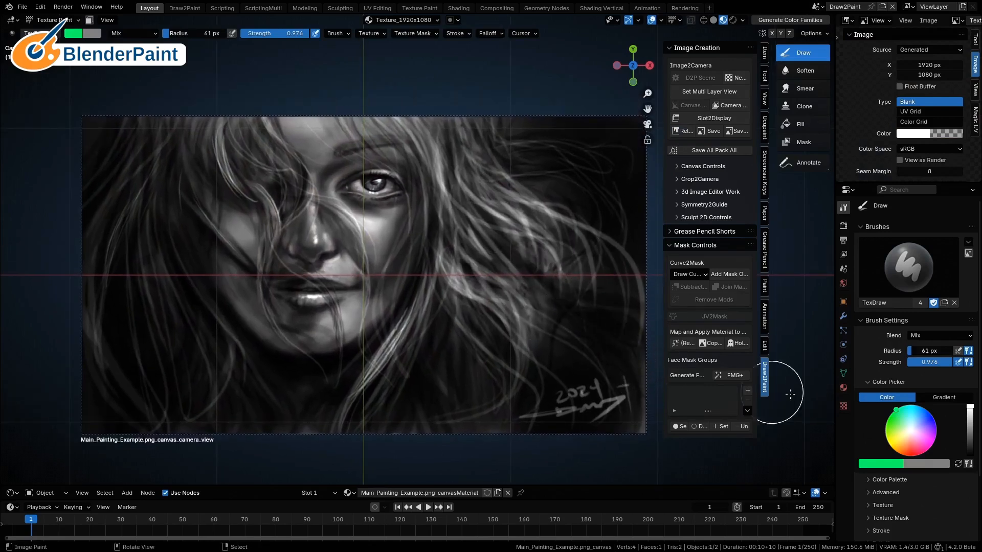